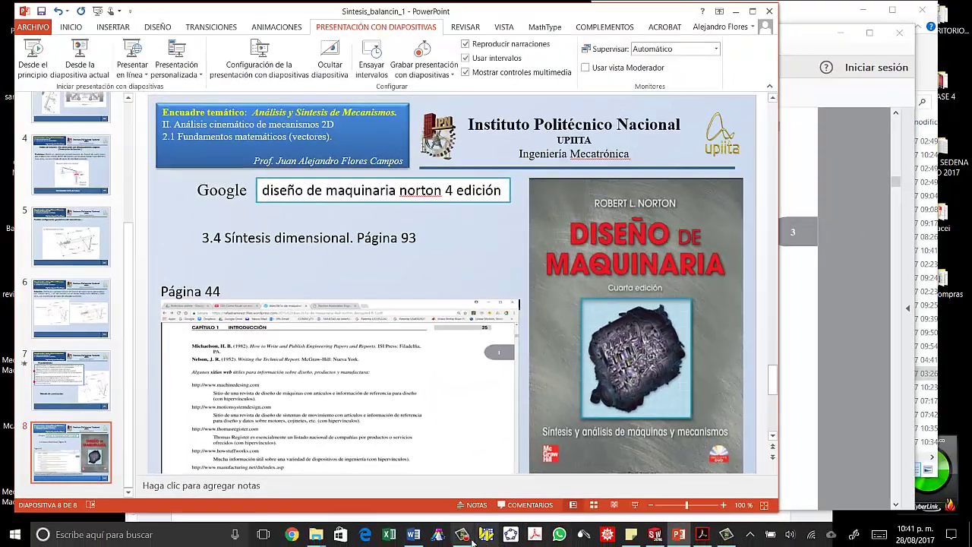
# Switch to SOLIDWORKS and create a new assembly document without inserting any component
pyautogui.click(471, 538)
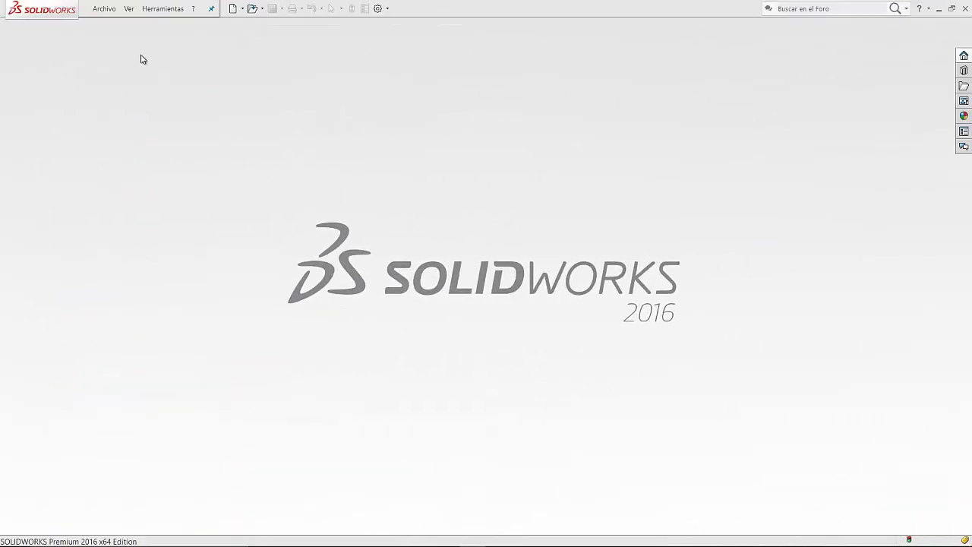
pyautogui.click(106, 9)
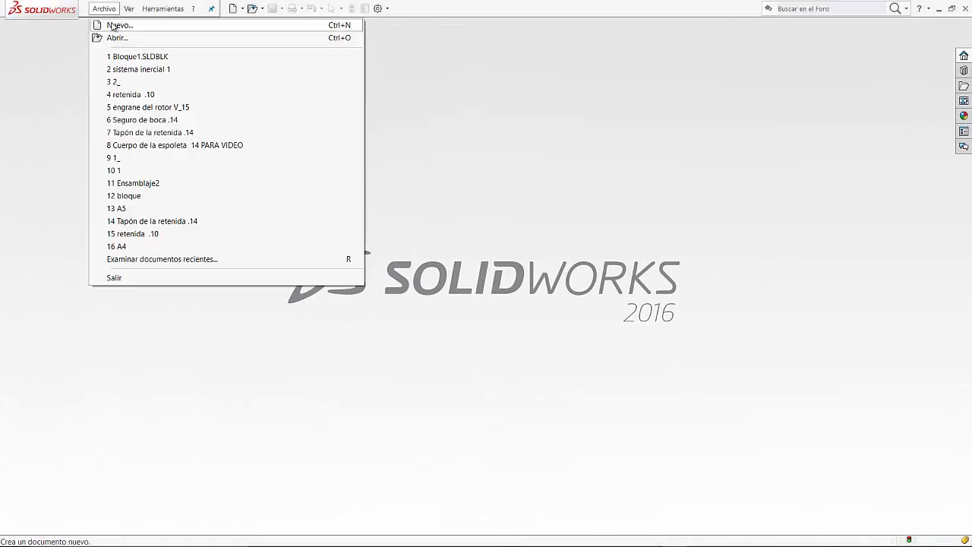
pyautogui.click(115, 25)
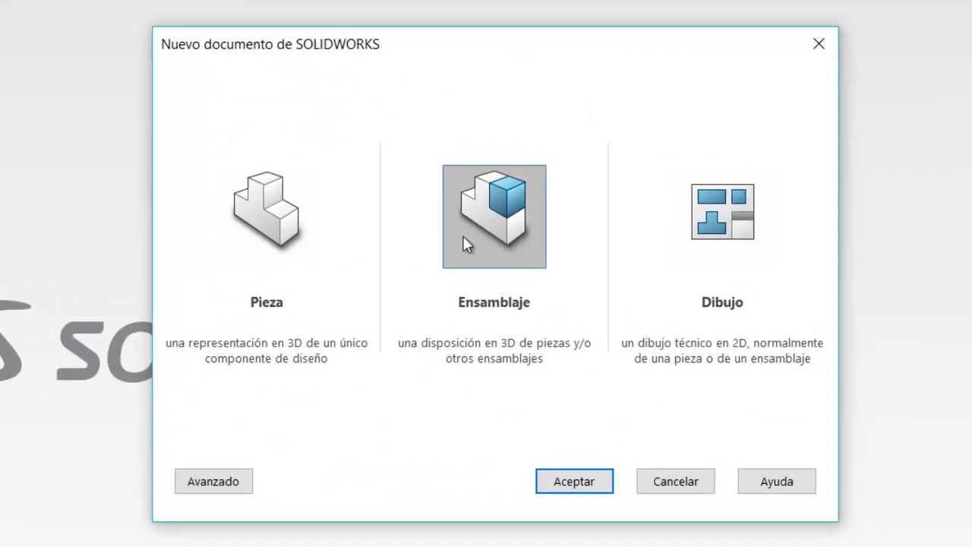
pyautogui.click(574, 479)
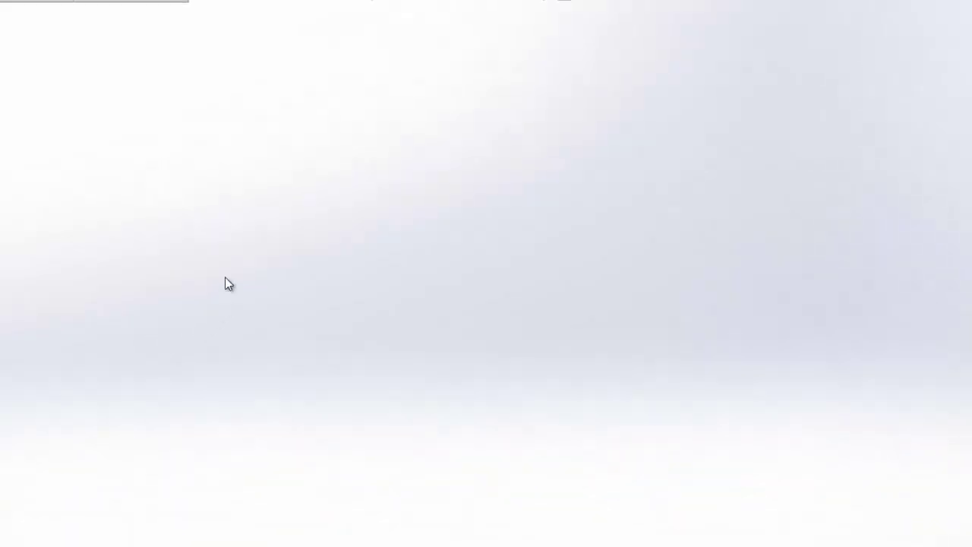
pyautogui.click(28, 83)
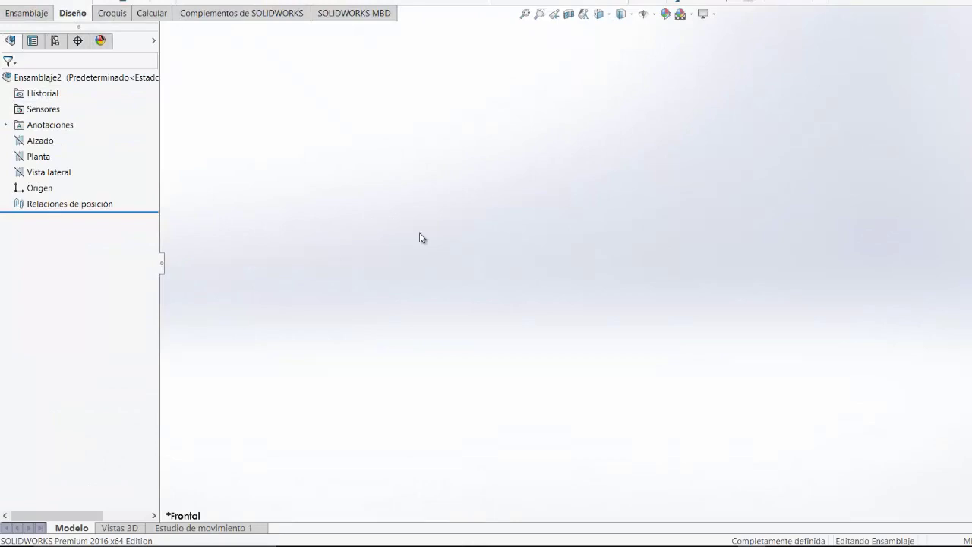
# Start a sketch on the Alzado plane and draw a circle centred on the origin
pyautogui.click(53, 141)
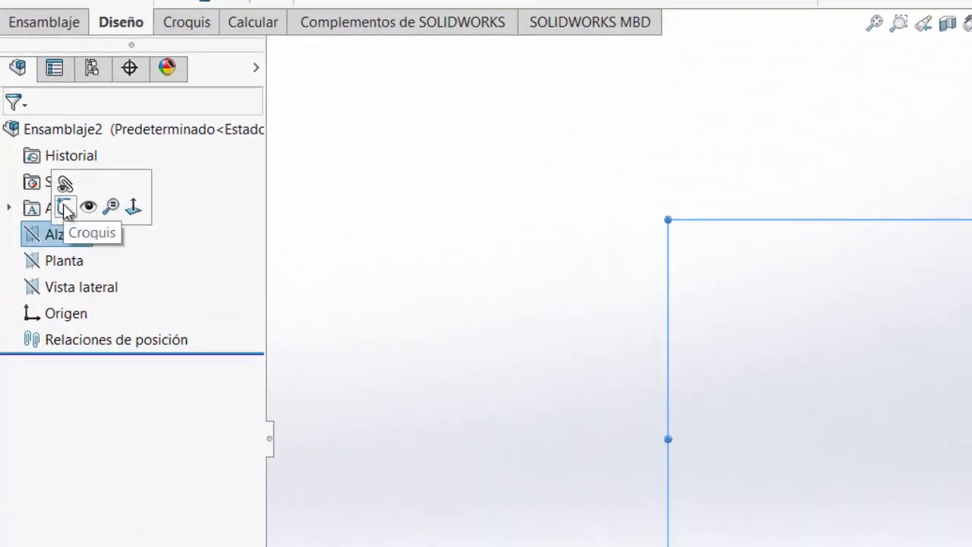
pyautogui.click(64, 207)
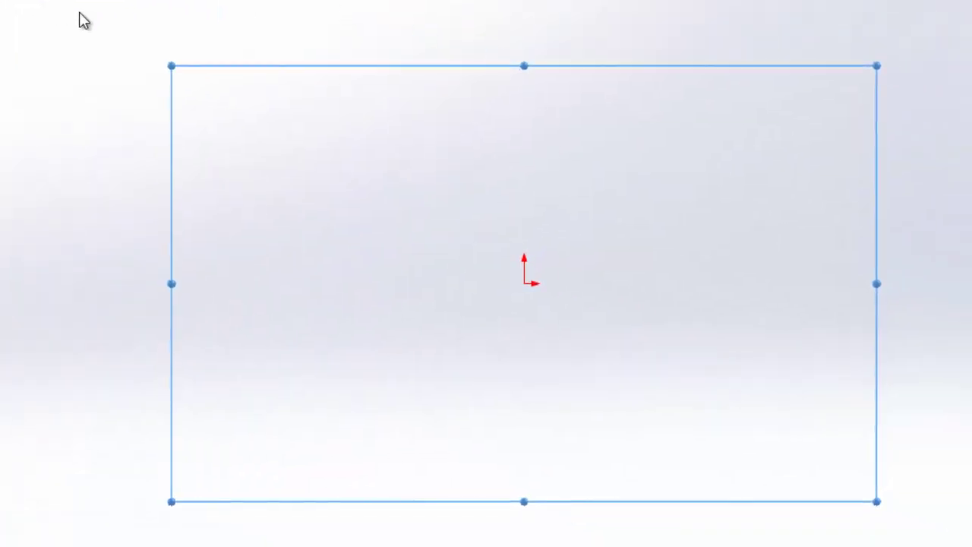
pyautogui.click(528, 285)
pyautogui.click(662, 390)
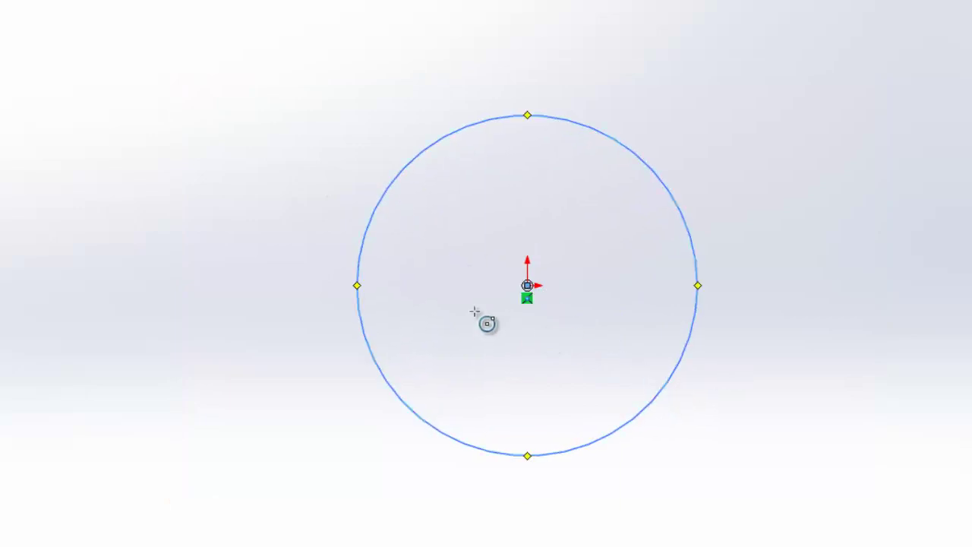
# Dimension the circle's diameter as 100 mm and reposition the dimension just outside the circle's right side, nearly horizontal
pyautogui.click(613, 431)
pyautogui.click(760, 507)
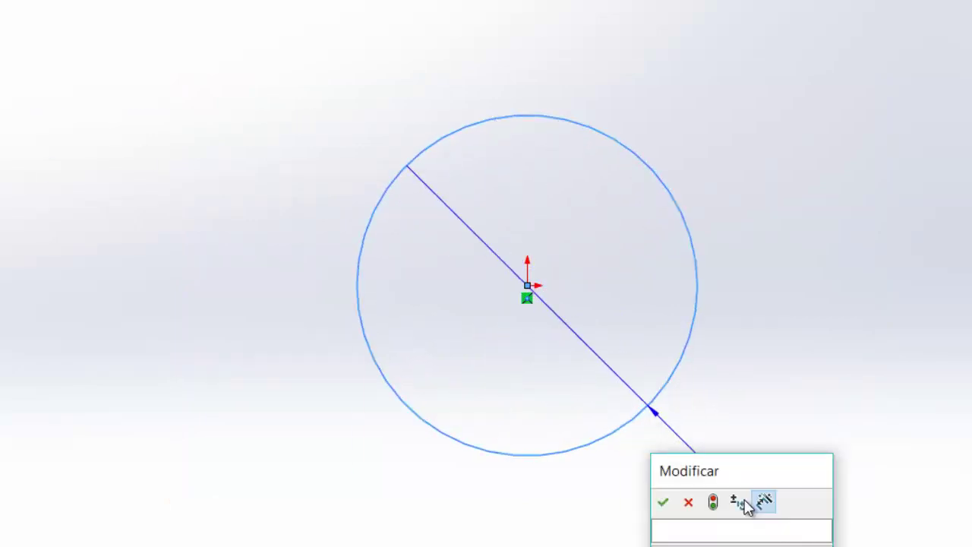
pyautogui.write('100')
pyautogui.press('Return')
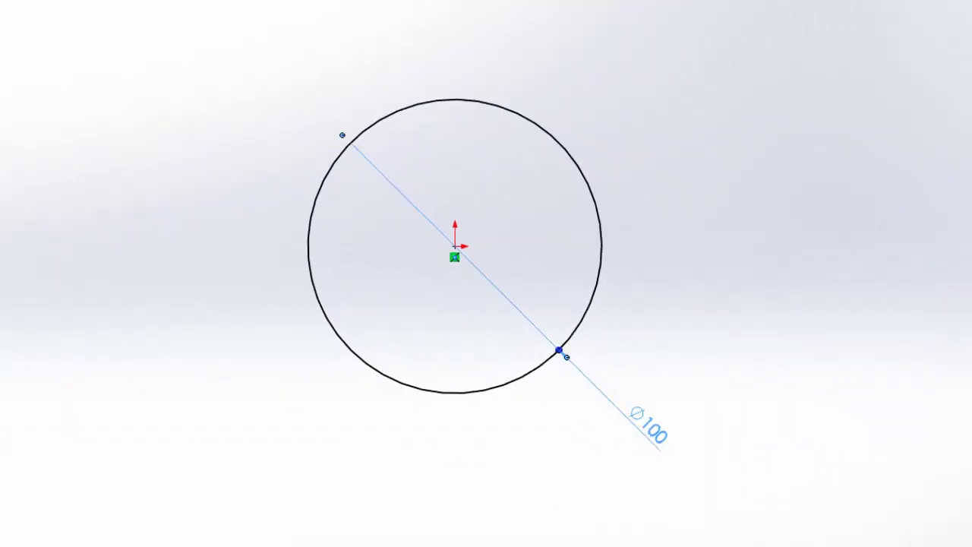
pyautogui.press('Escape')
pyautogui.scroll(-2, 571, 144)
pyautogui.moveTo(653, 492); pyautogui.dragTo(674, 247)
pyautogui.press('Escape')
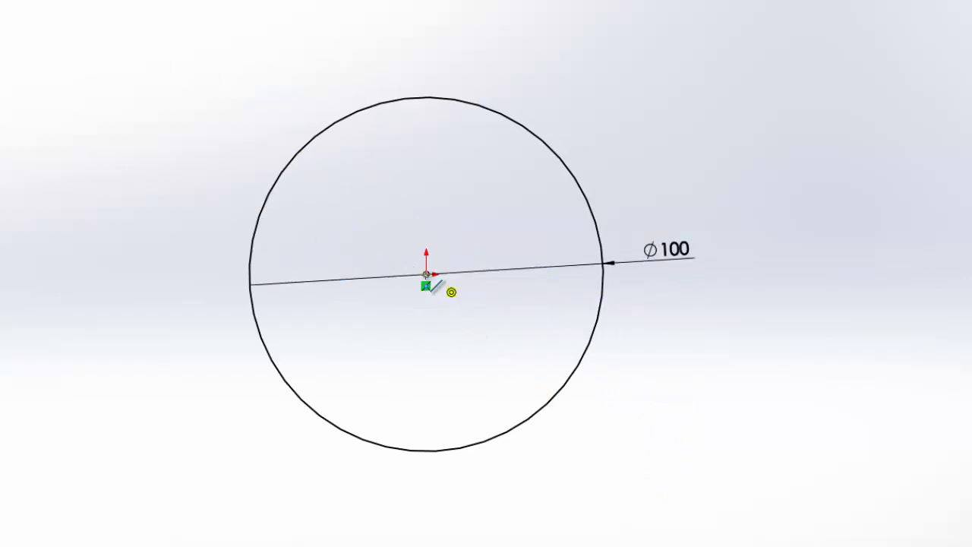
# Sketch two separate lines from the origin to the circle, one ending at its upper right and one at its upper left
pyautogui.click(426, 273)
pyautogui.click(510, 119)
pyautogui.rightClick(433, 85)
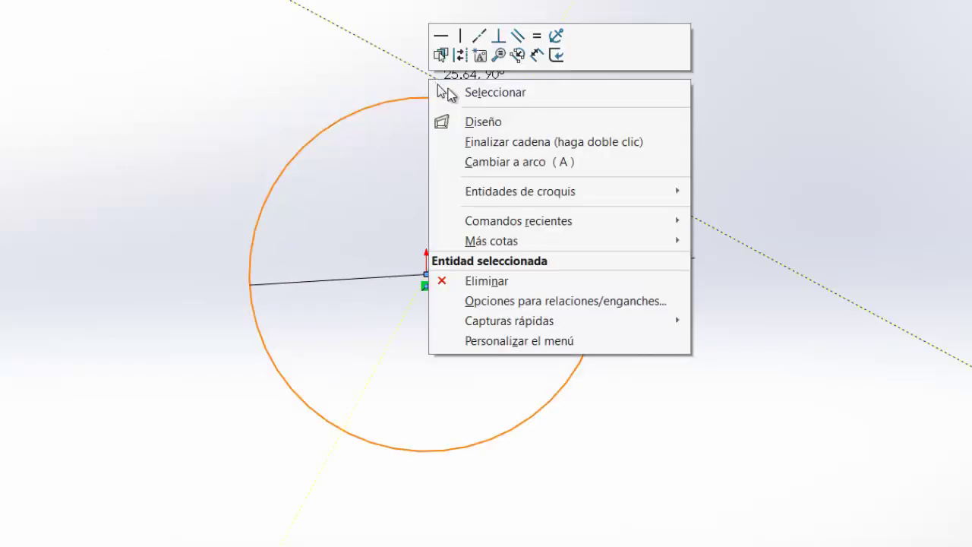
pyautogui.press('Escape')
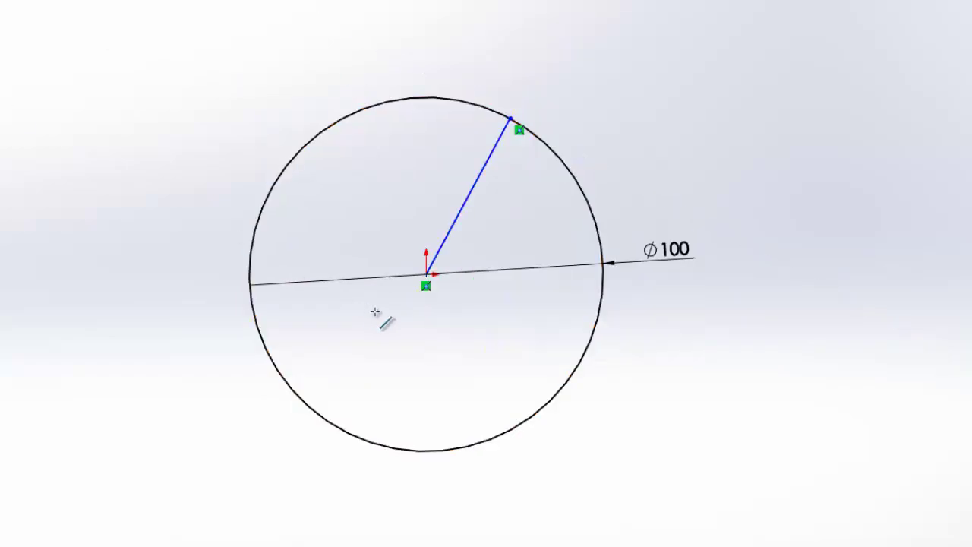
pyautogui.click(325, 129)
pyautogui.rightClick(326, 130)
pyautogui.click(337, 140)
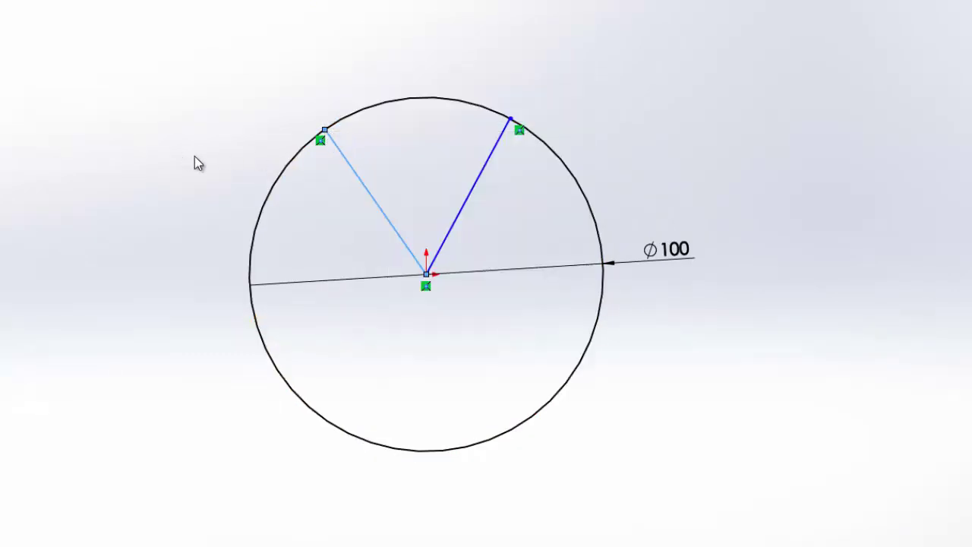
# Dimension the angle between the two radial lines as 60°, with the dimension placed above the circle
pyautogui.click(375, 201)
pyautogui.click(461, 210)
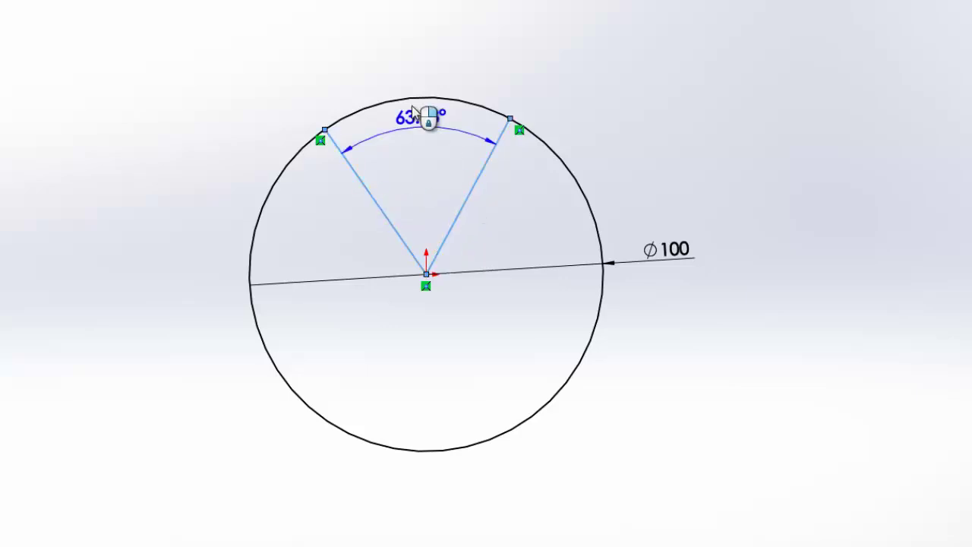
pyautogui.click(408, 64)
pyautogui.write('60')
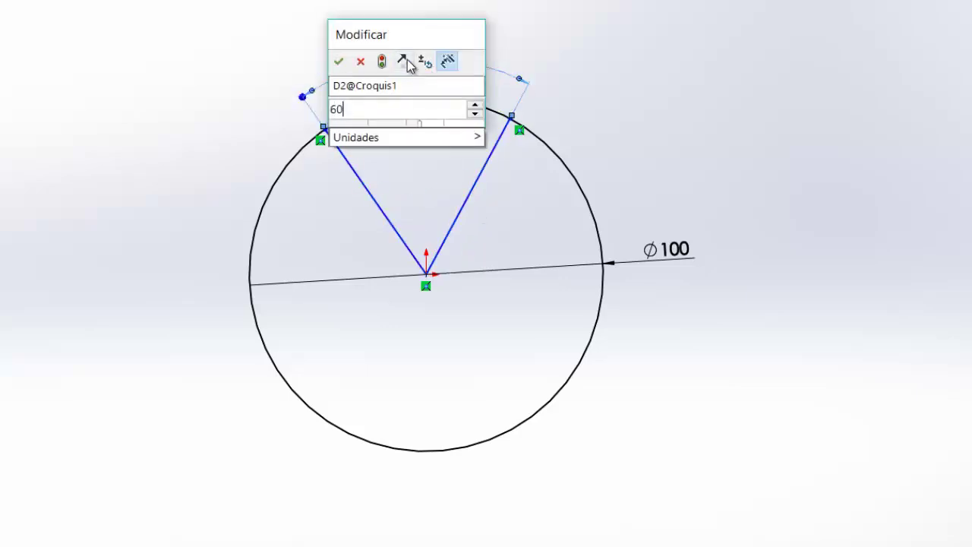
pyautogui.press('Return')
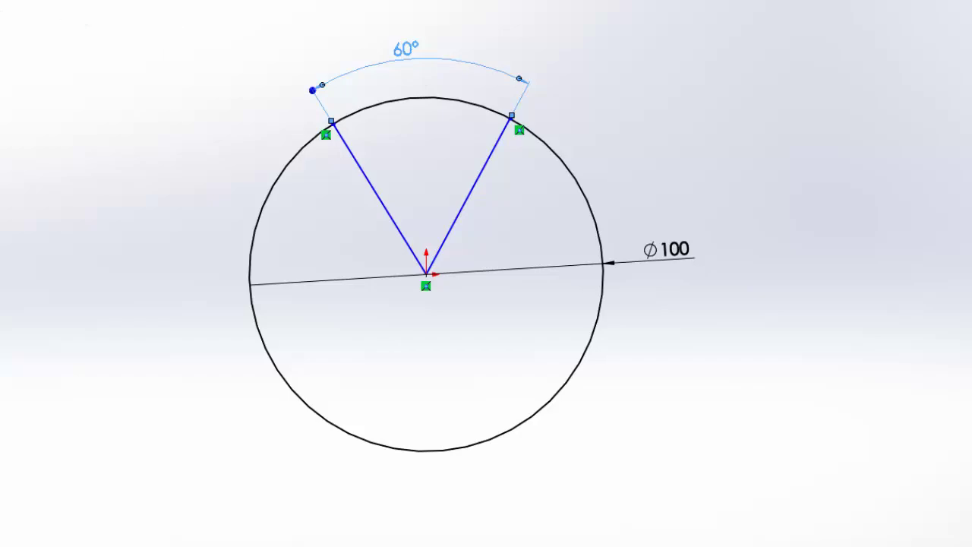
pyautogui.press('Escape')
# Draw a construction line joining the radial lines' outer ends, continued by a collinear construction line about 137 mm beyond the left end
pyautogui.click(128, 35)
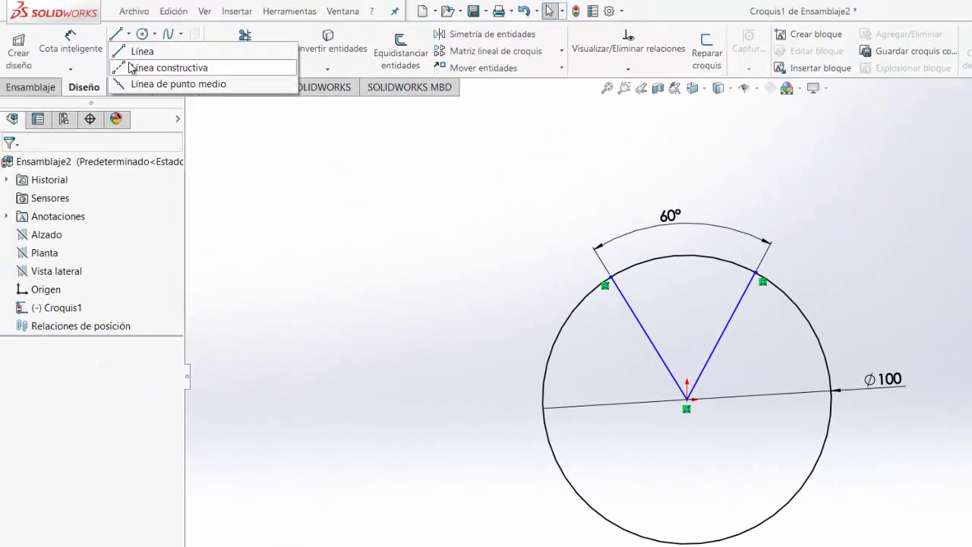
pyautogui.click(144, 67)
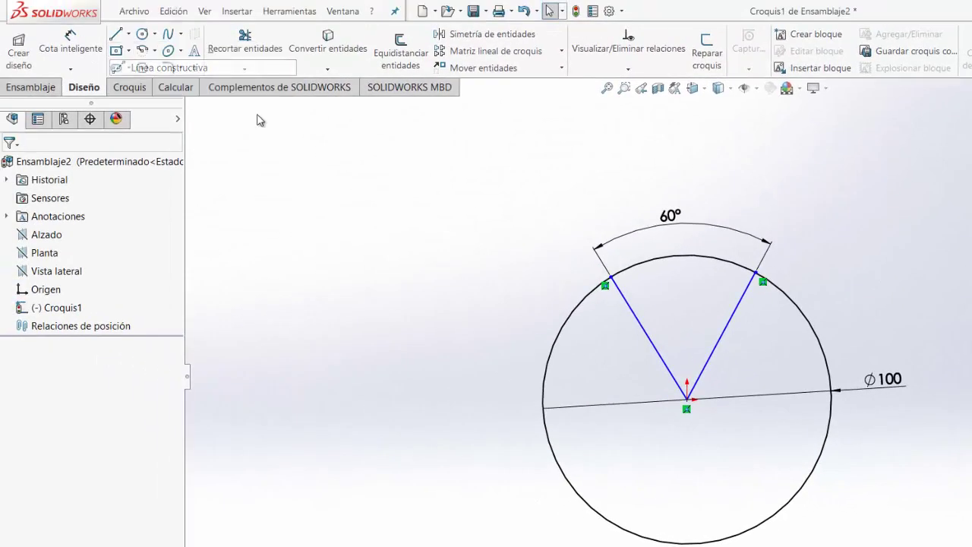
pyautogui.click(754, 271)
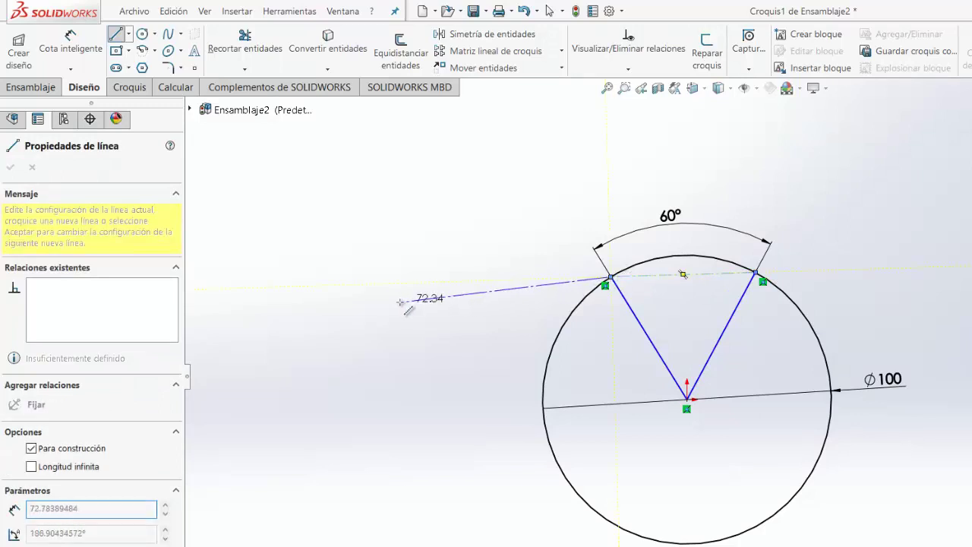
pyautogui.click(217, 290)
pyautogui.rightClick(216, 290)
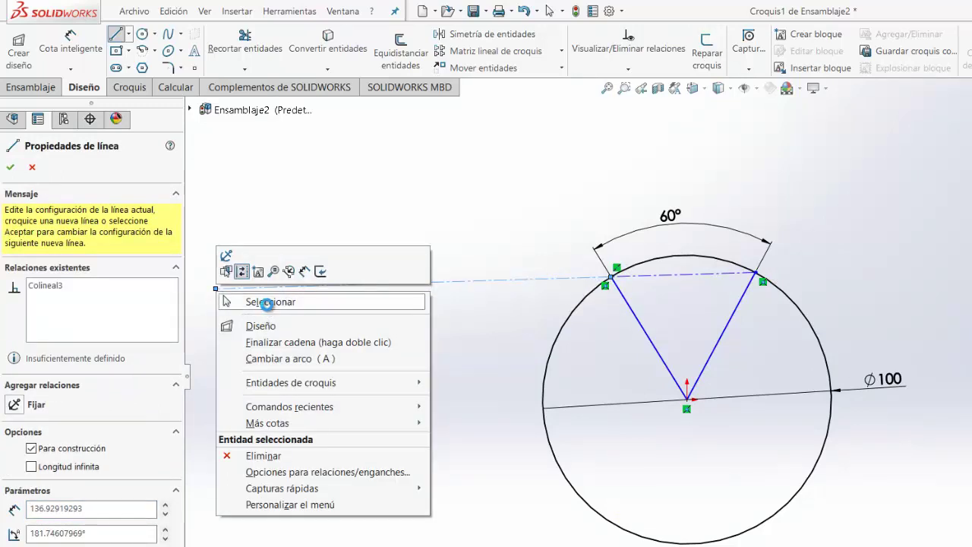
pyautogui.click(267, 303)
# Add an aligned driven dimension to the construction chord between the two radial lines' outer ends
pyautogui.scroll(2, 546, 320)
pyautogui.scroll(-1, 458, 314)
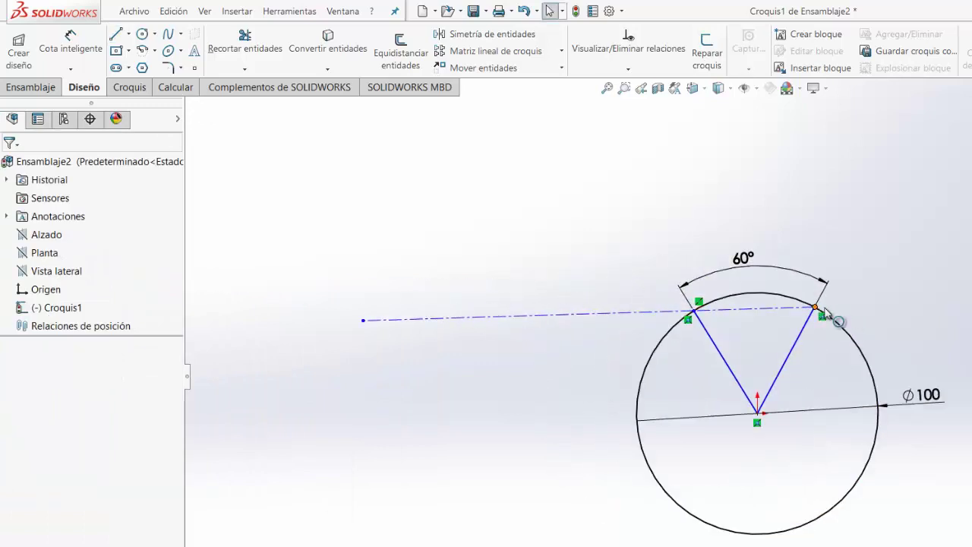
pyautogui.scroll(-1, 449, 298)
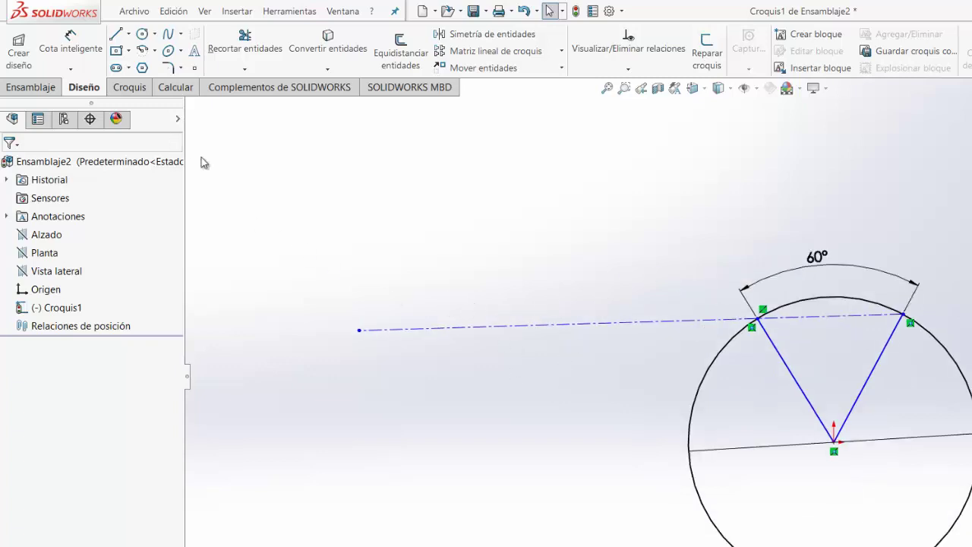
pyautogui.scroll(-1, 527, 365)
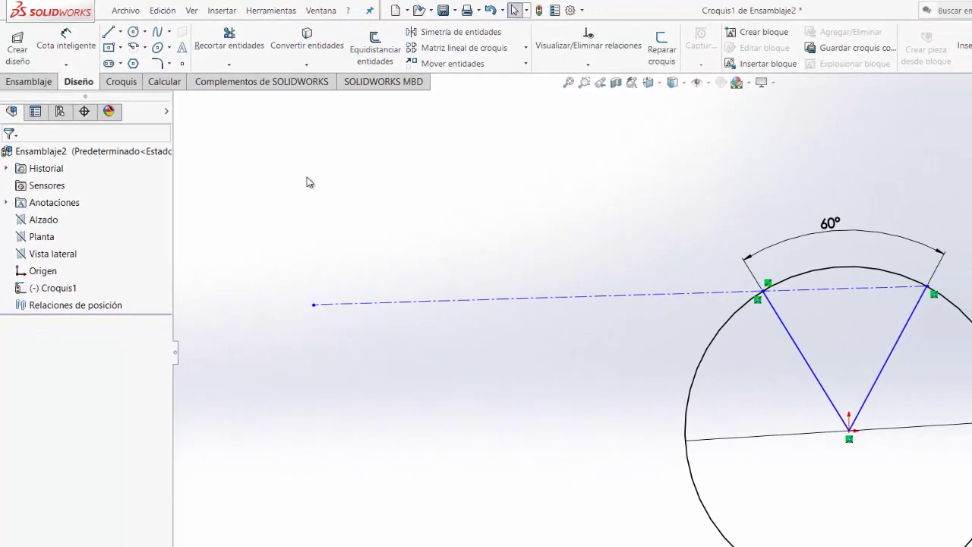
pyautogui.click(86, 56)
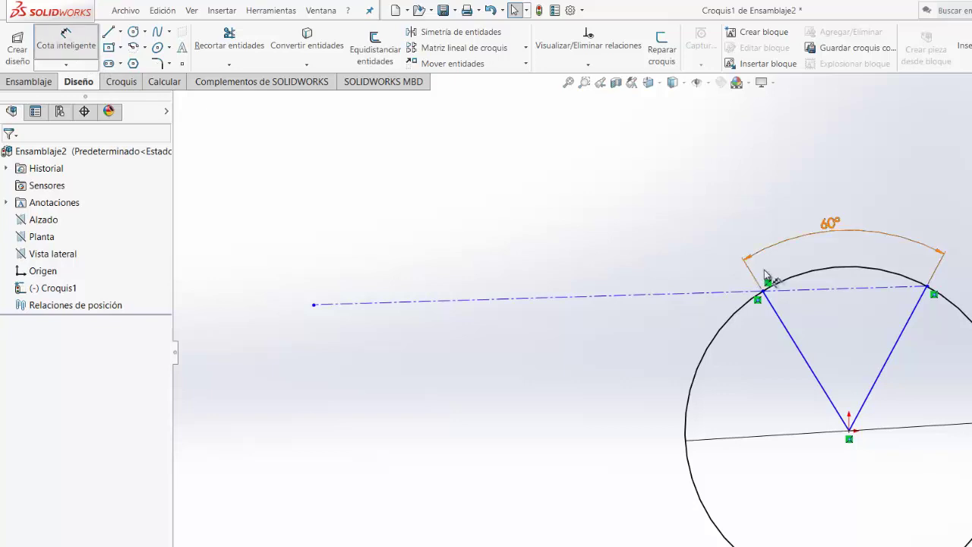
pyautogui.click(823, 290)
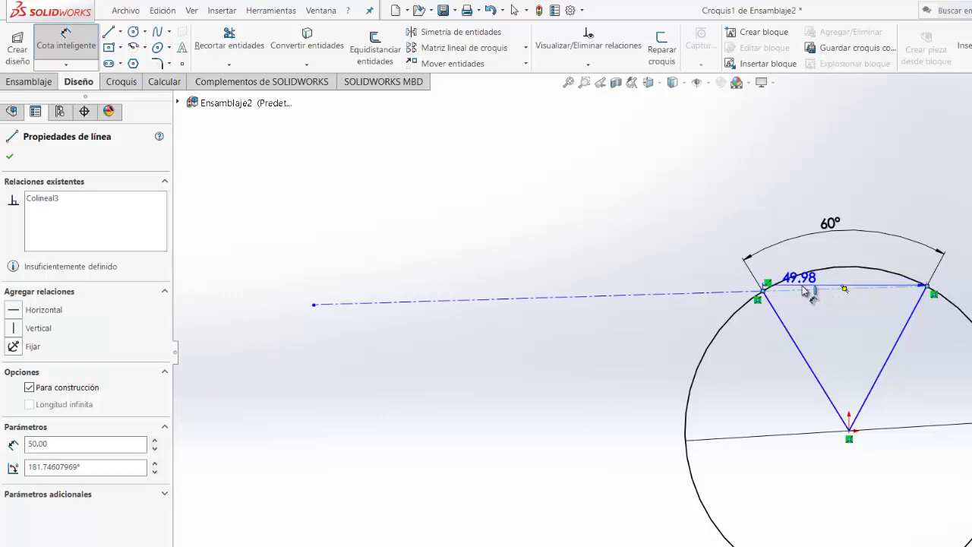
pyautogui.scroll(-3, 816, 287)
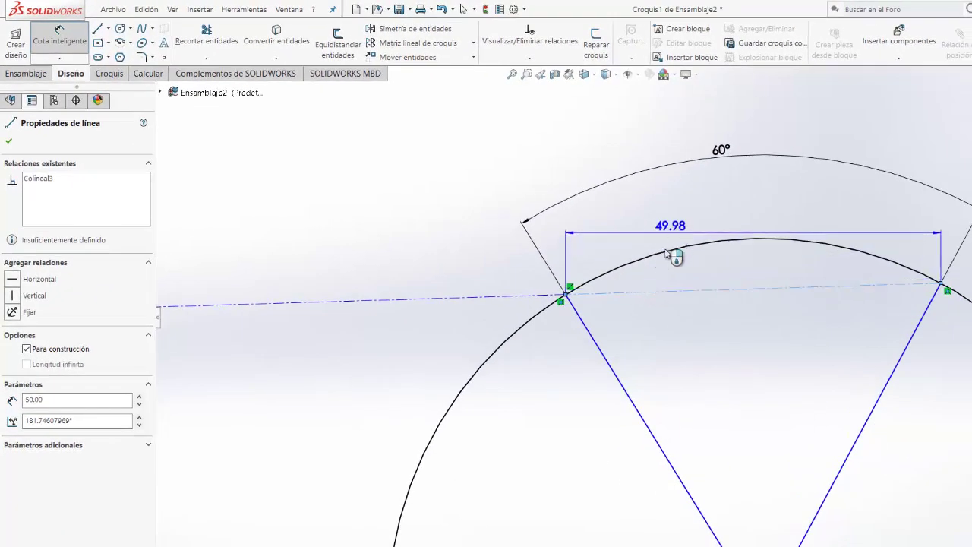
pyautogui.click(654, 292)
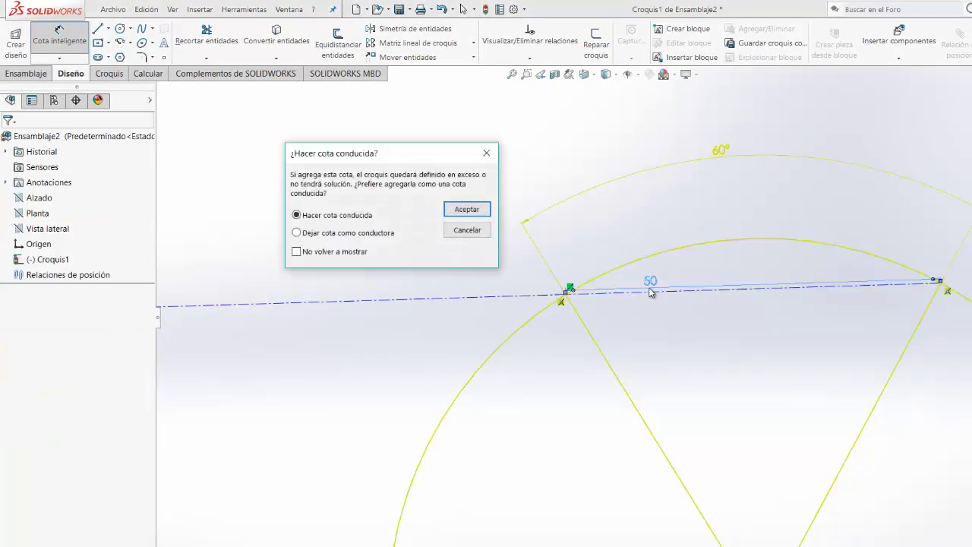
pyautogui.click(466, 208)
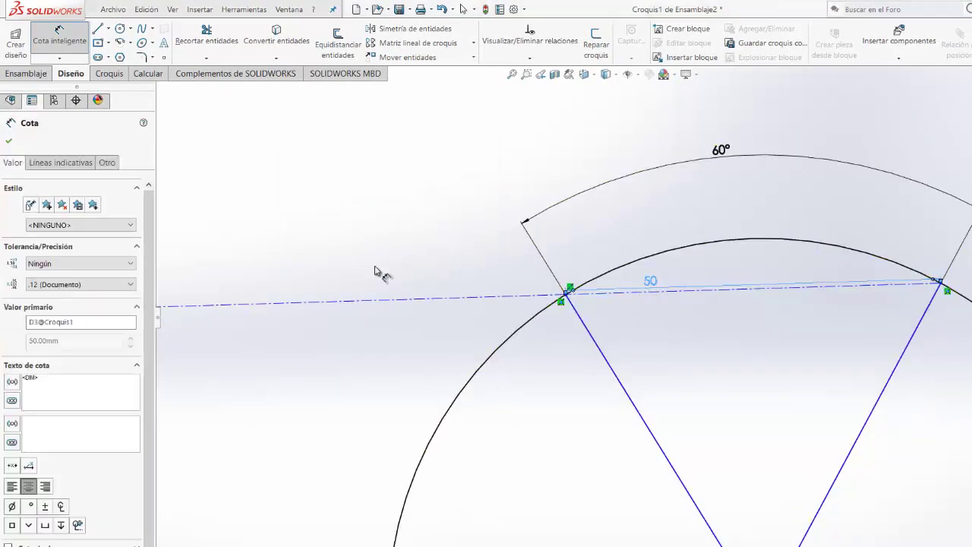
pyautogui.click(9, 142)
# Move the chord's driven dimension up so it sits between the chord and the 60° dimension
pyautogui.scroll(2, 454, 287)
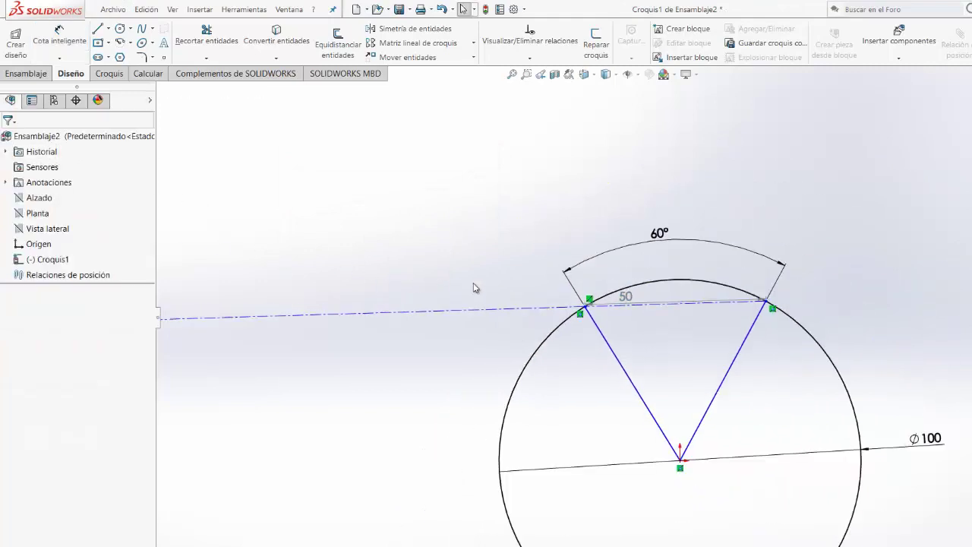
pyautogui.moveTo(649, 283); pyautogui.dragTo(676, 268)
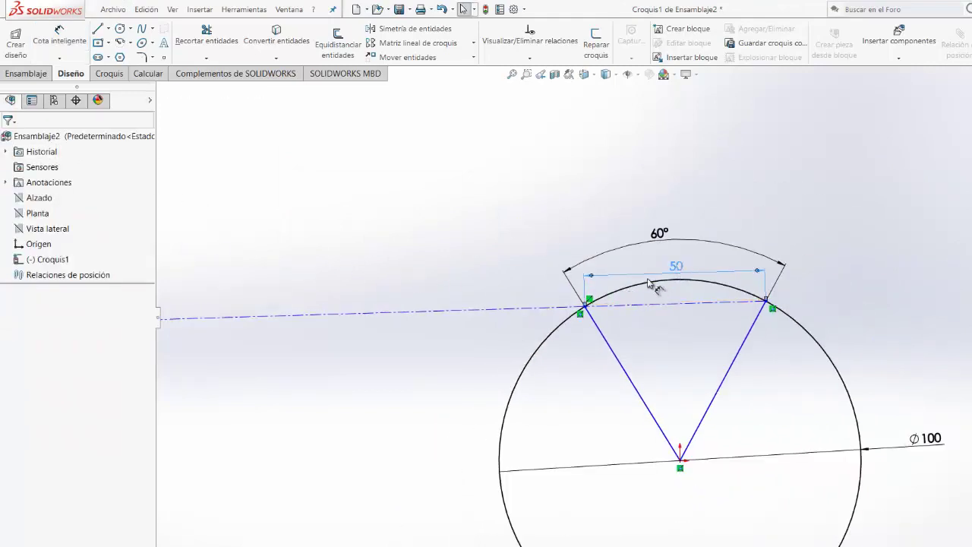
pyautogui.click(9, 142)
# Place a sketch point on the long construction line, near its left end, at about X -132, Y 39.3
pyautogui.scroll(2, 264, 266)
pyautogui.scroll(-1, 321, 294)
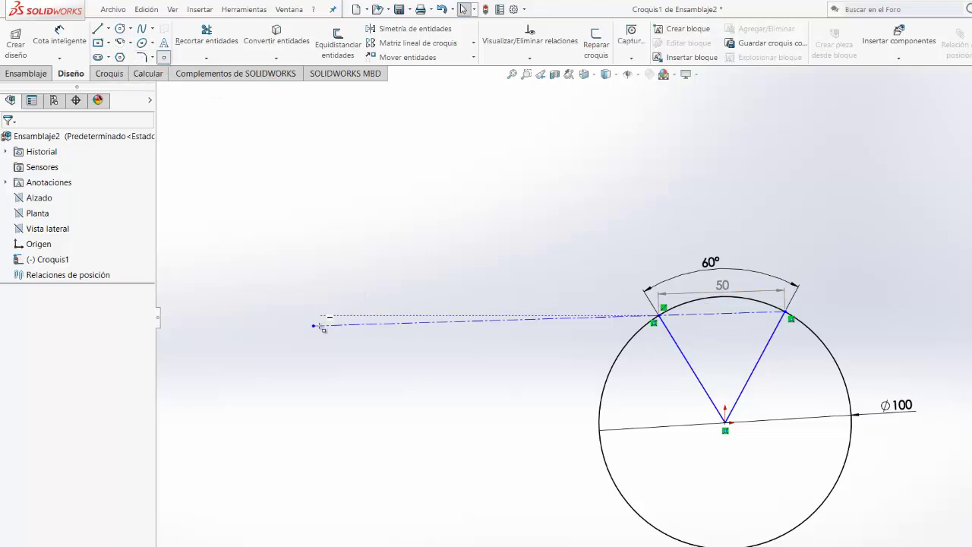
pyautogui.click(392, 323)
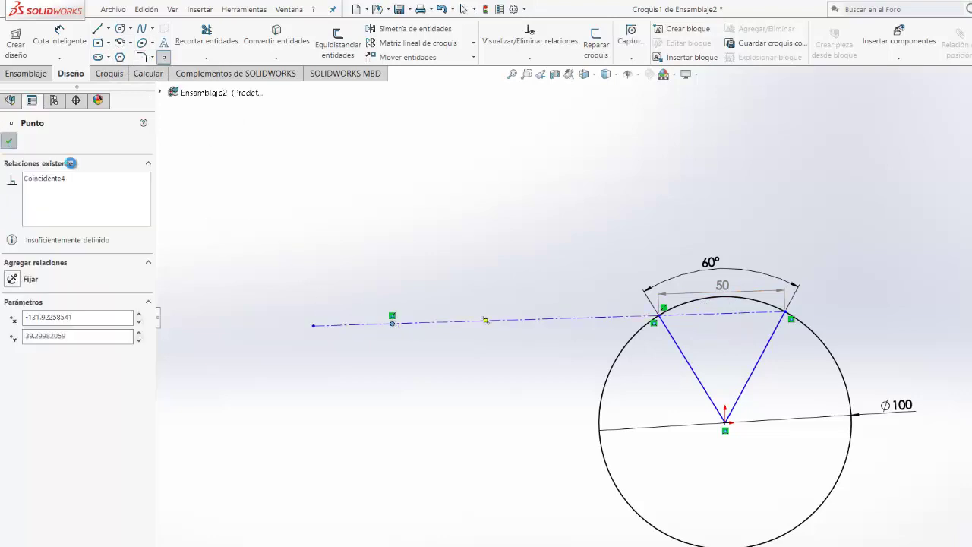
pyautogui.click(12, 143)
pyautogui.scroll(-2, 315, 310)
pyautogui.scroll(1, 787, 323)
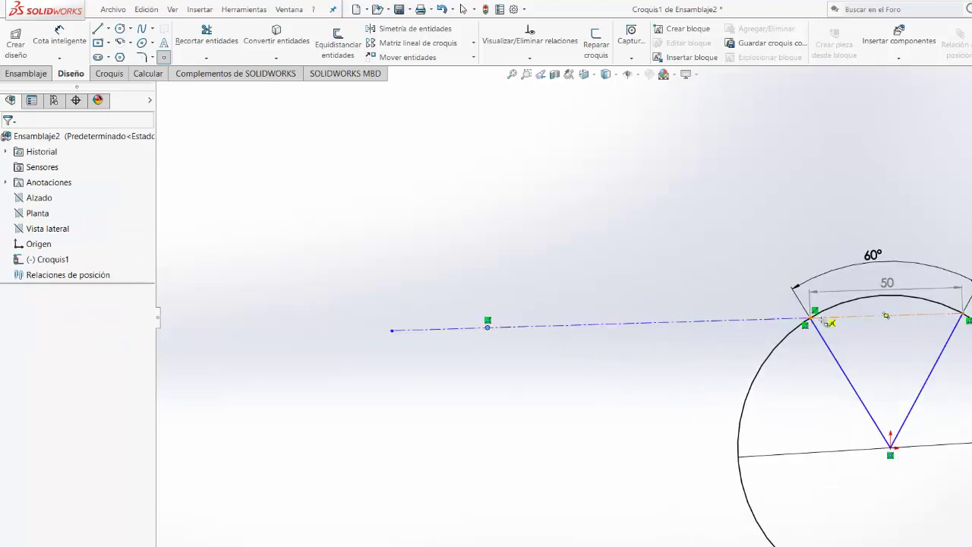
# Dimension the distance between the long construction line's left end and the sketch point on it
pyautogui.click(59, 38)
pyautogui.click(392, 330)
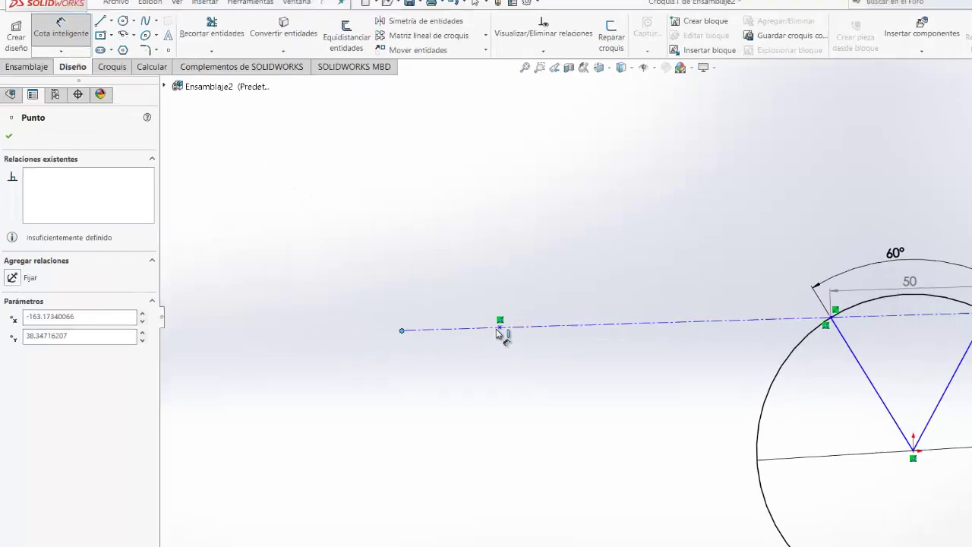
pyautogui.click(488, 327)
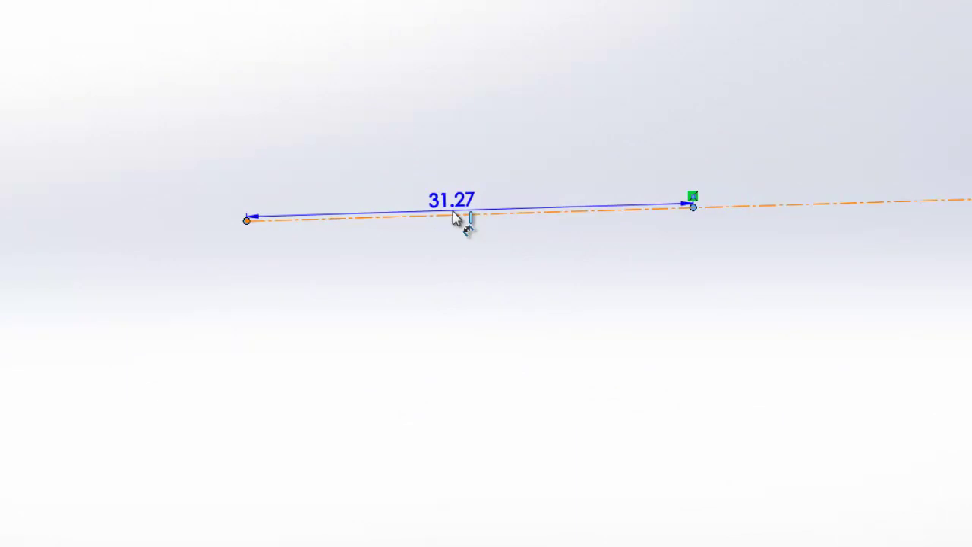
pyautogui.click(452, 213)
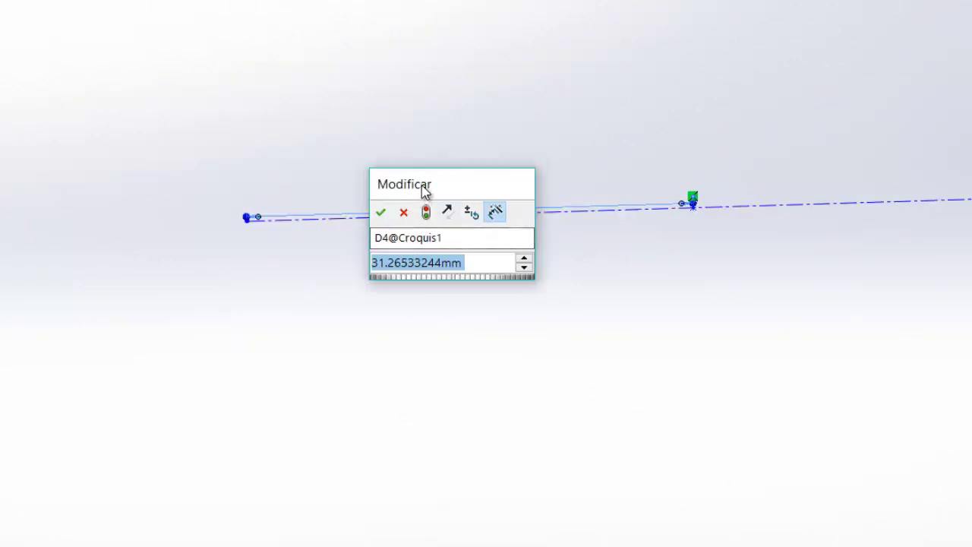
# Set this distance with the equation ="D3@Croquis1"/2, half the chord's driven dimension, and place the dimension above the construction line
pyautogui.write('=')
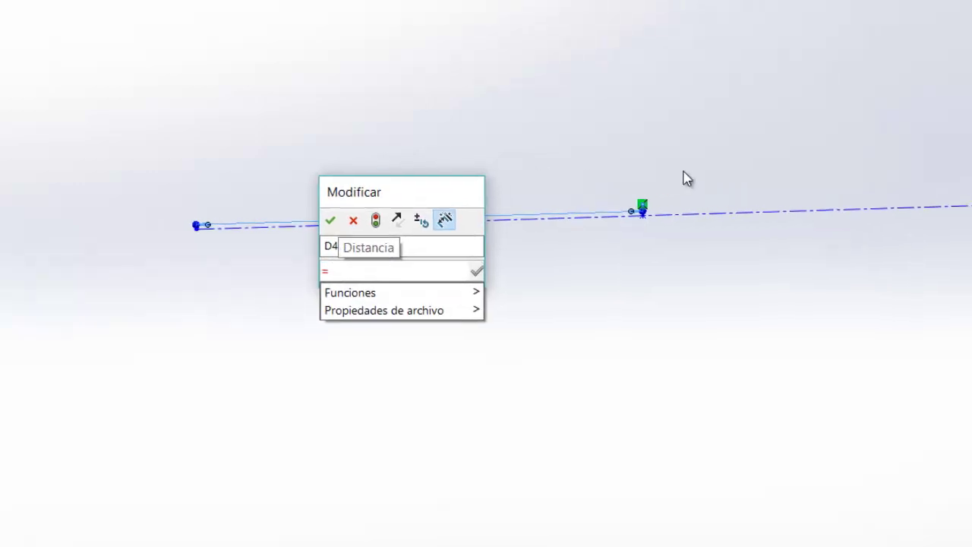
pyautogui.scroll(6, 845, 186)
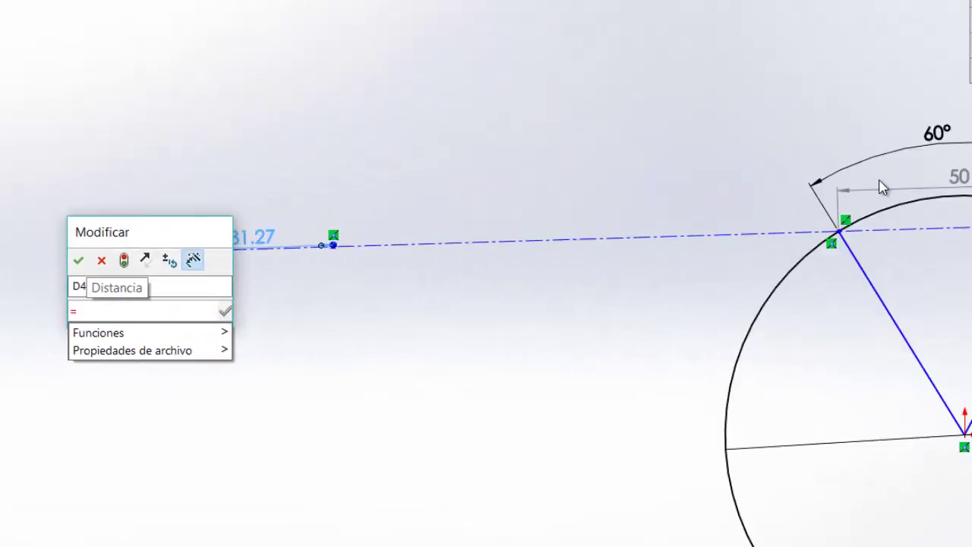
pyautogui.scroll(-2, 901, 194)
pyautogui.scroll(-1, 763, 262)
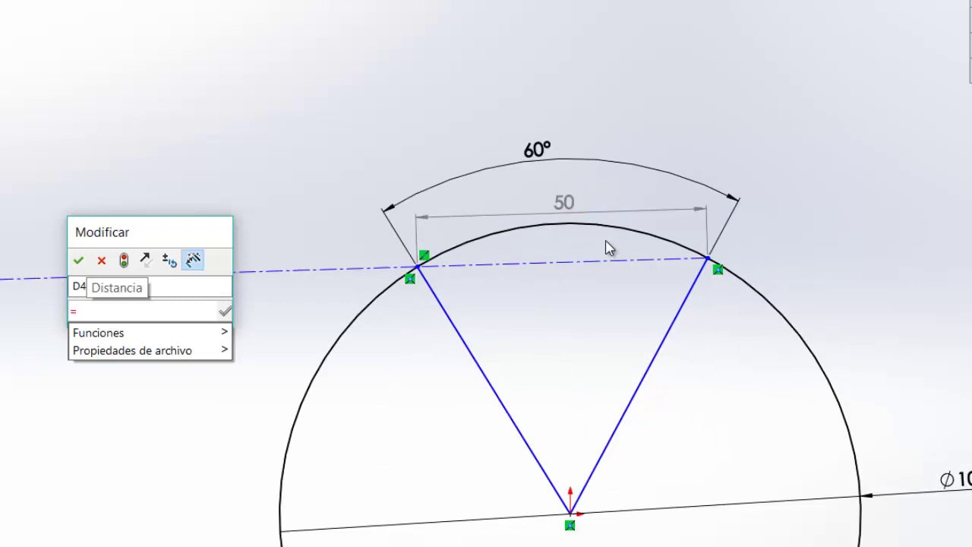
pyautogui.click(566, 210)
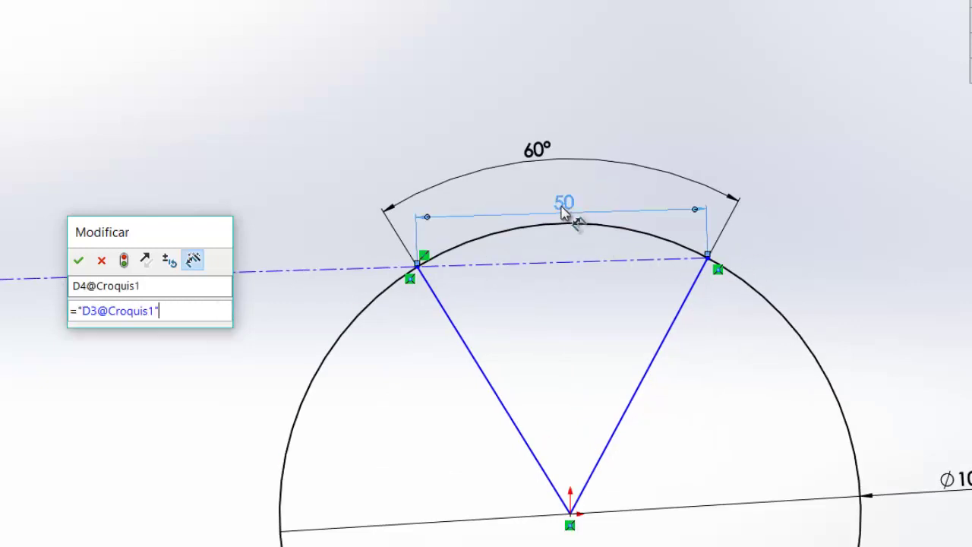
pyautogui.write('/2')
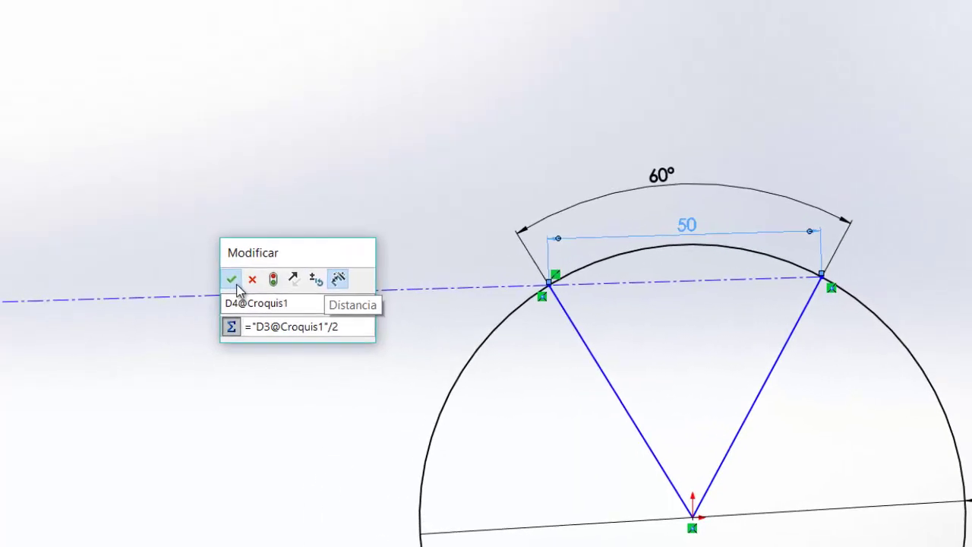
pyautogui.click(222, 279)
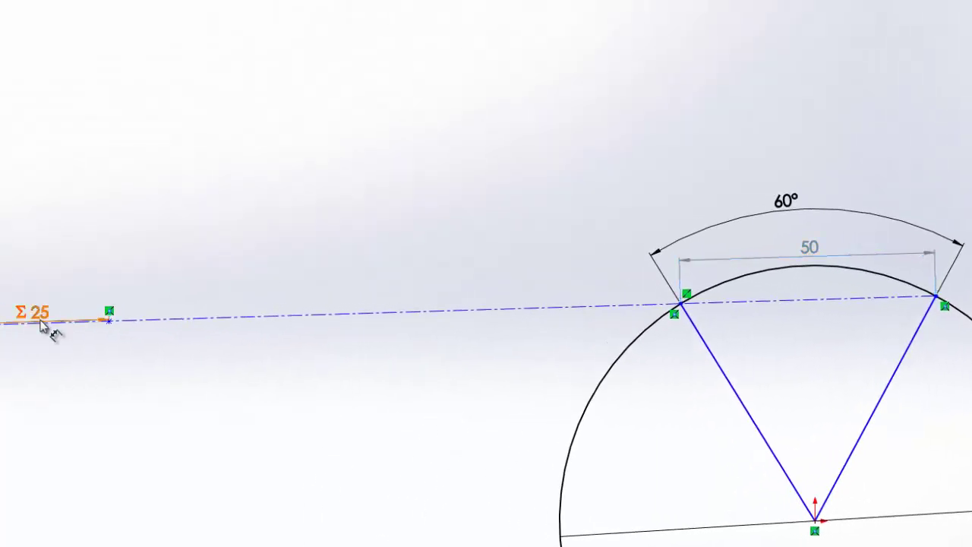
pyautogui.moveTo(285, 312); pyautogui.dragTo(297, 284)
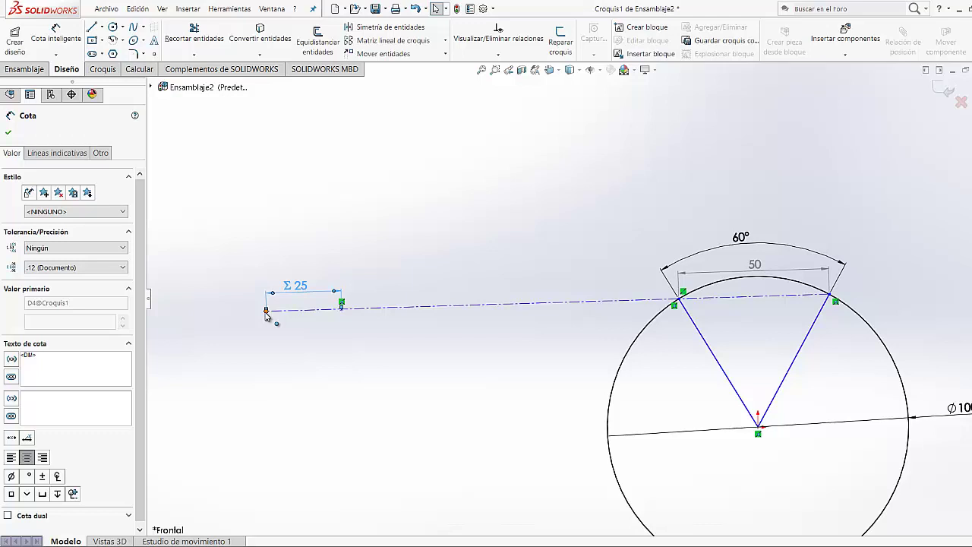
pyautogui.click(944, 92)
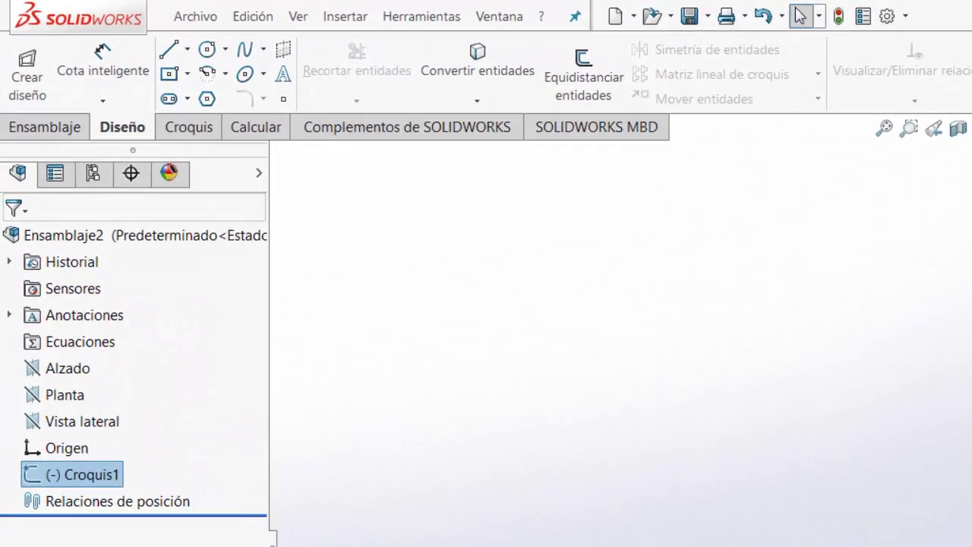
# Reopen the first sketch, review its geometry and dimensions, and close it again
pyautogui.click(32, 472)
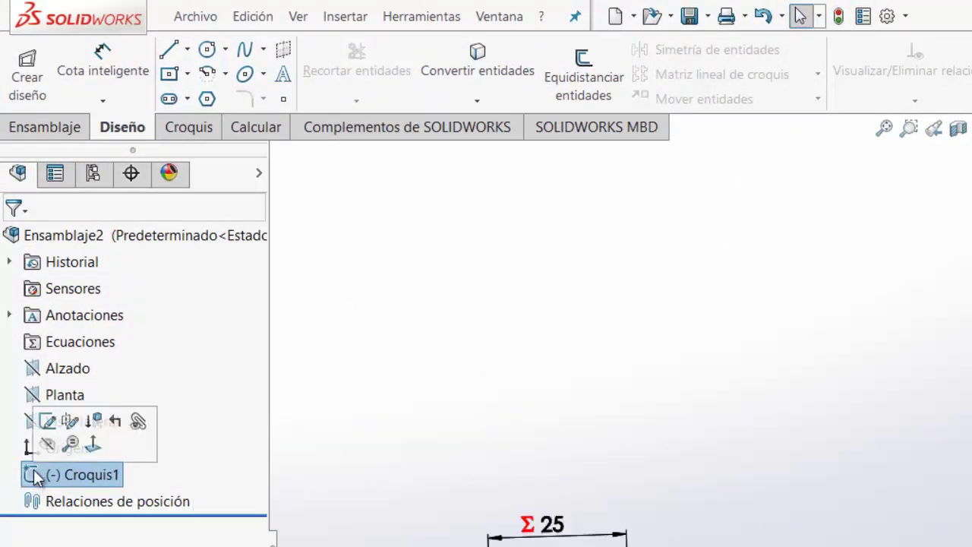
pyautogui.click(47, 420)
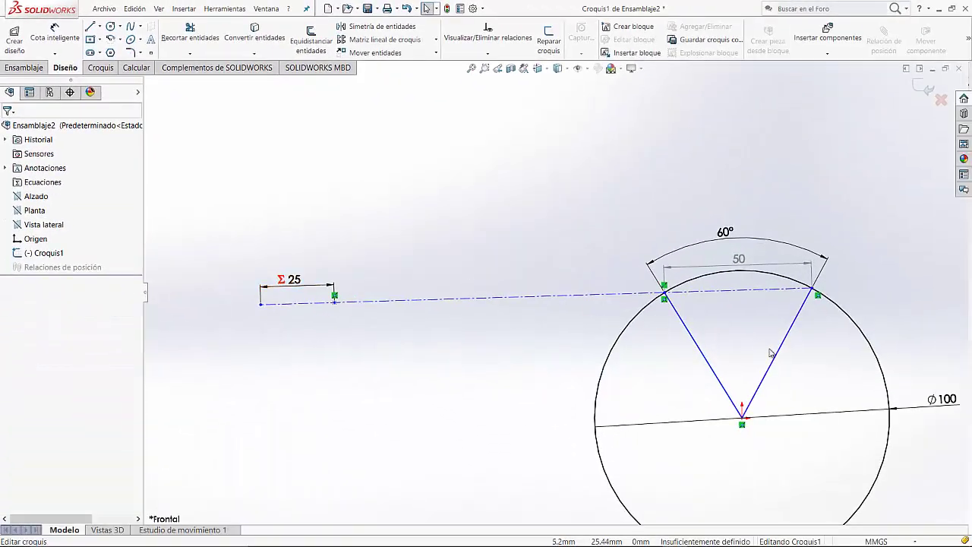
pyautogui.scroll(3, 846, 431)
pyautogui.scroll(-2, 789, 446)
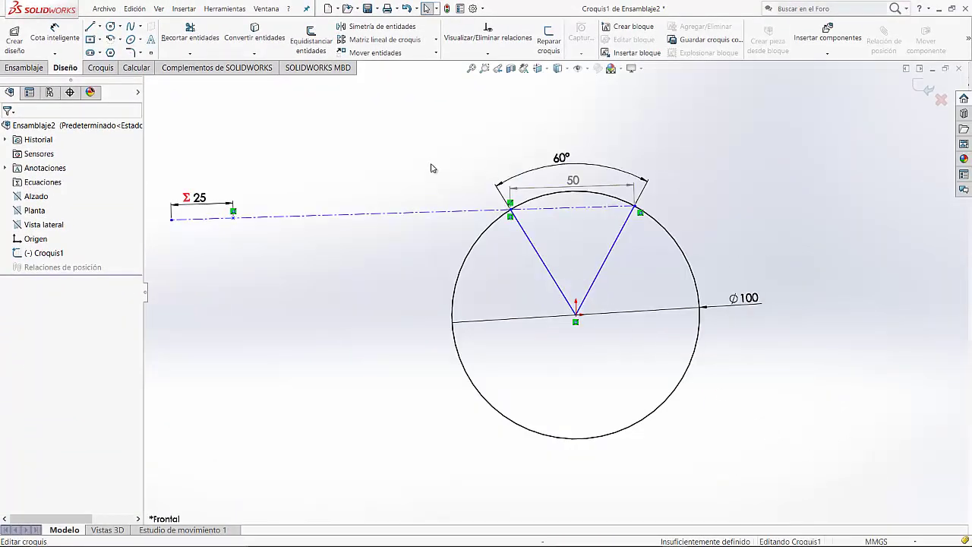
pyautogui.click(926, 89)
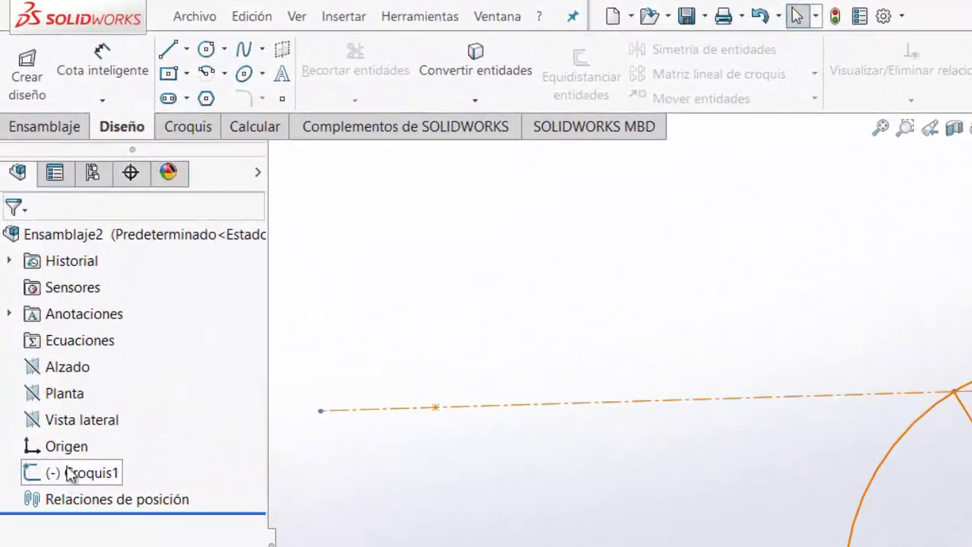
# Start a new sketch on the Alzado plane and draw a straight slot from the origin to the right radial line's outer end
pyautogui.click(57, 369)
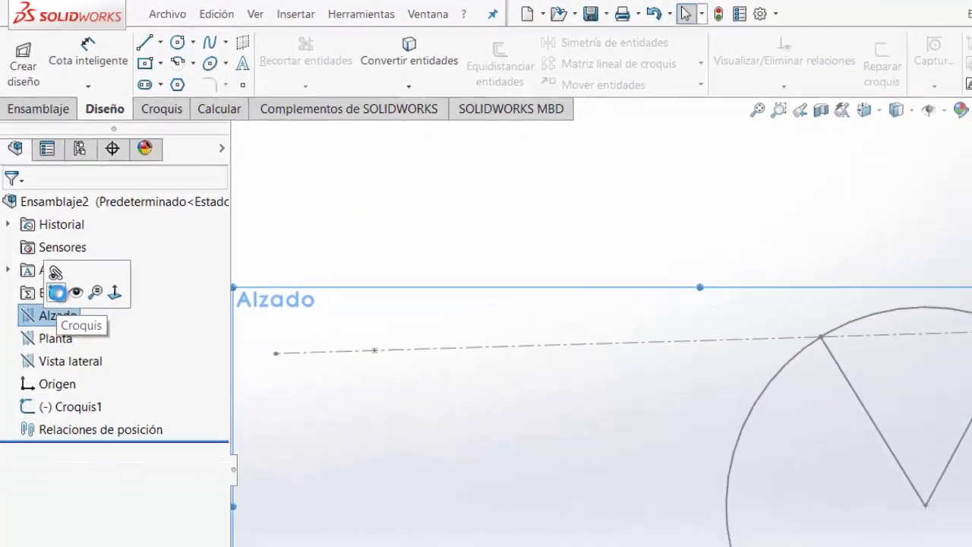
pyautogui.click(57, 292)
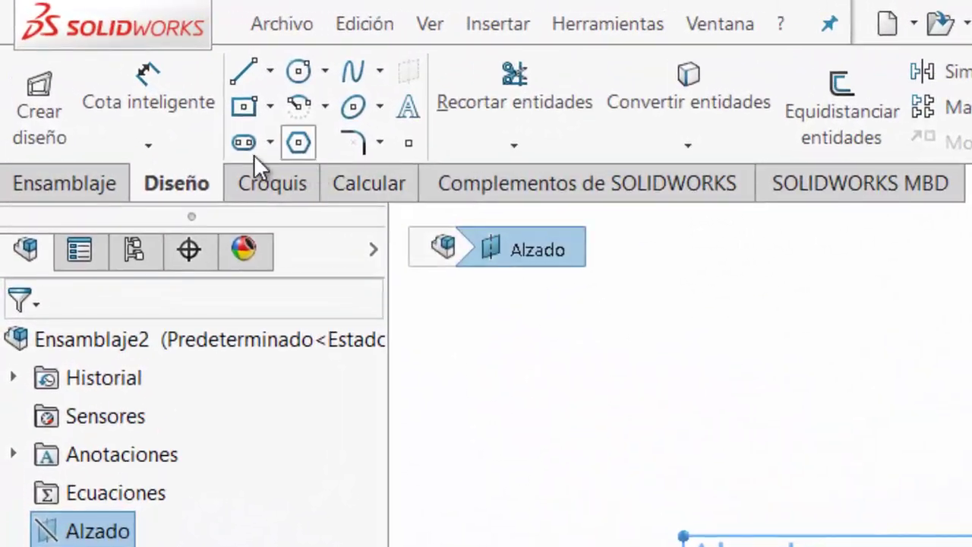
pyautogui.click(244, 142)
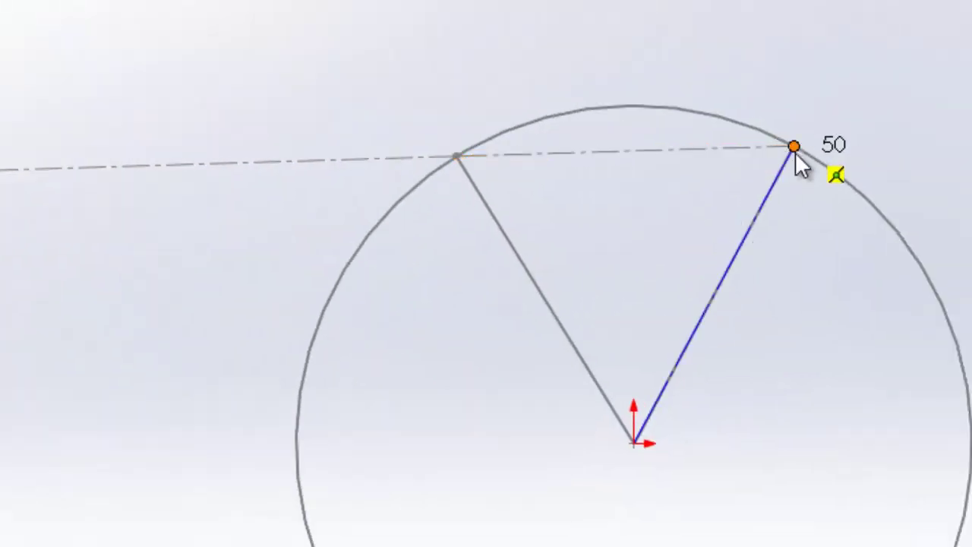
pyautogui.click(793, 146)
pyautogui.click(803, 180)
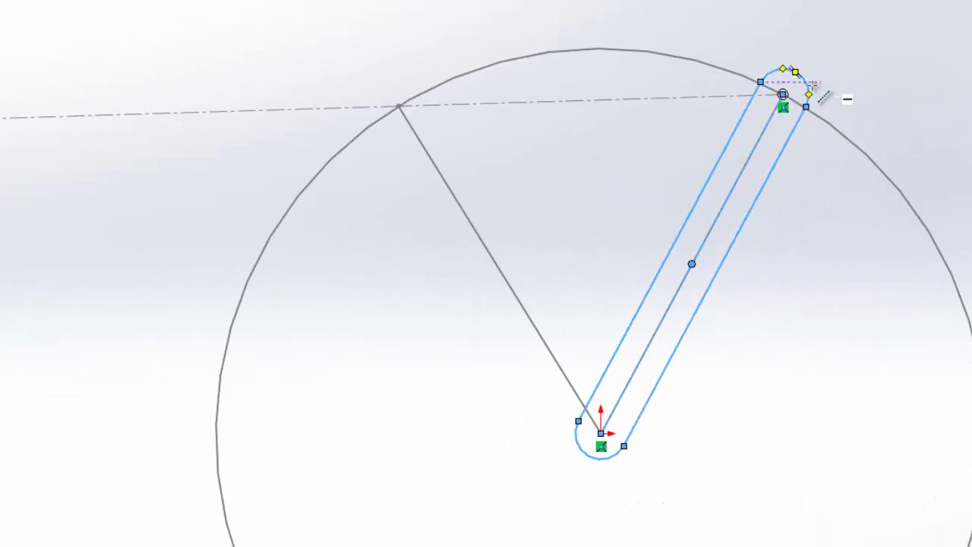
# Draw a narrow straight slot from the right radial line's outer end to the sketch point on the long construction line
pyautogui.click(782, 94)
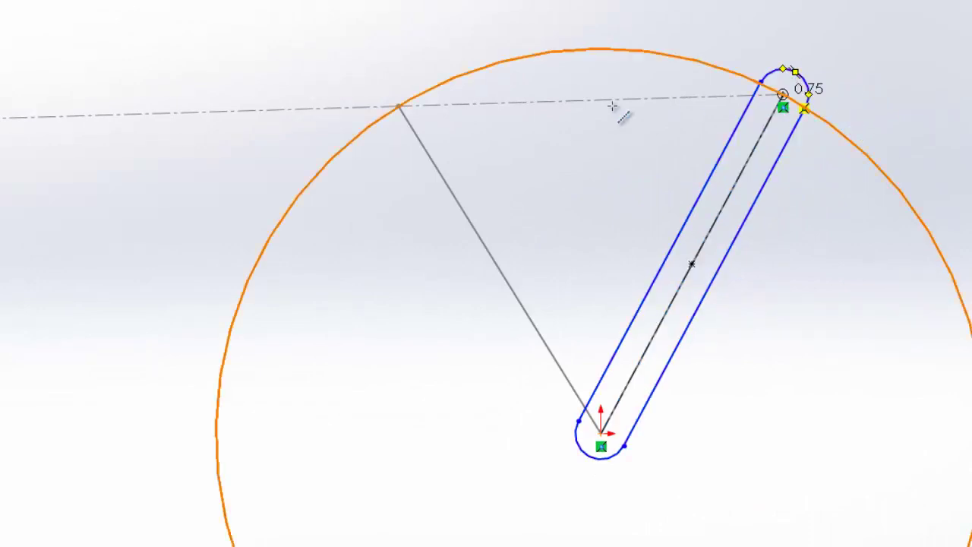
pyautogui.scroll(3, 129, 173)
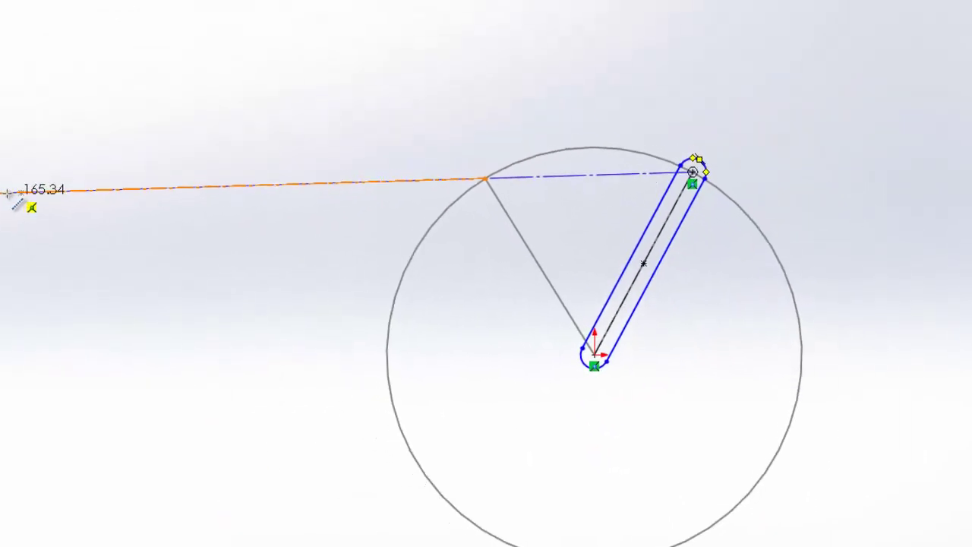
pyautogui.click(101, 222)
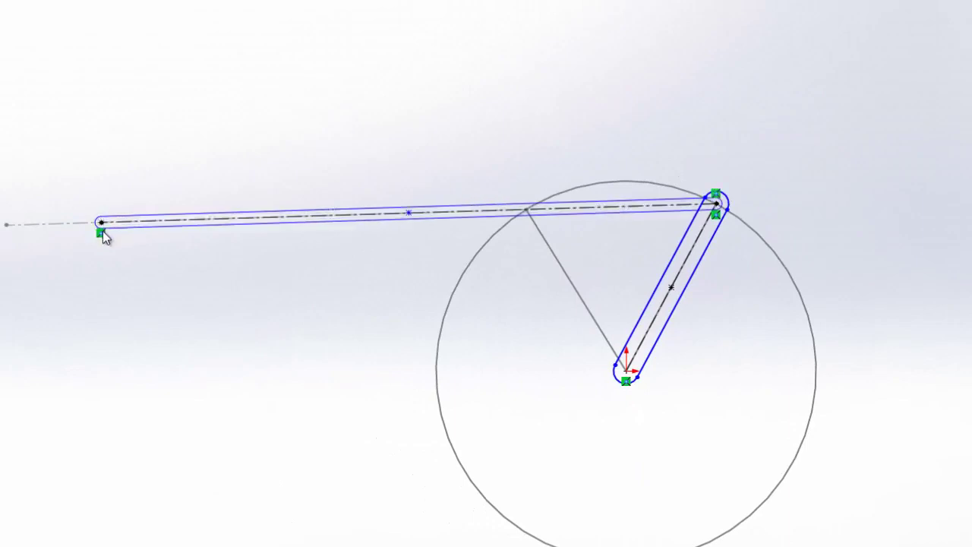
pyautogui.click(102, 232)
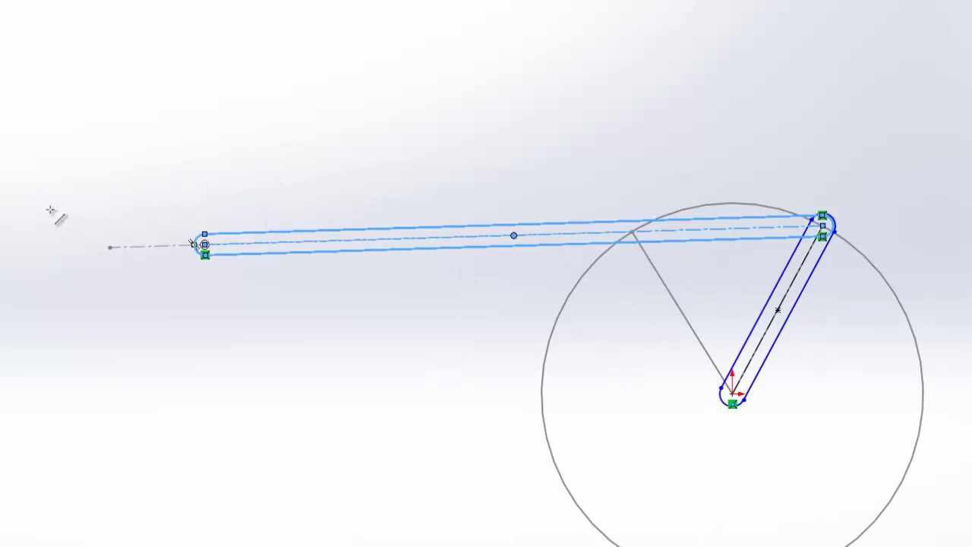
# Draw a short straight slot between the long construction line's left end and the sketch point
pyautogui.click(109, 248)
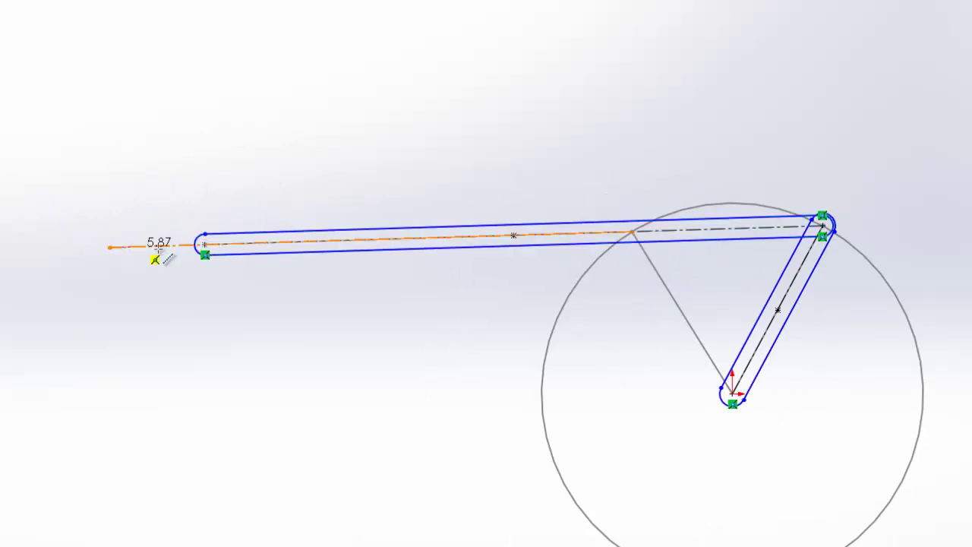
pyautogui.click(205, 244)
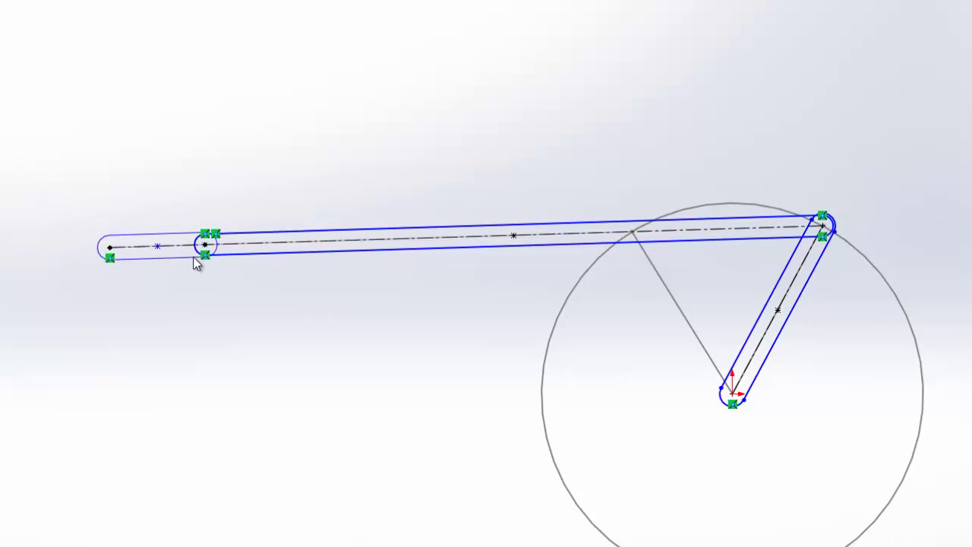
pyautogui.click(195, 258)
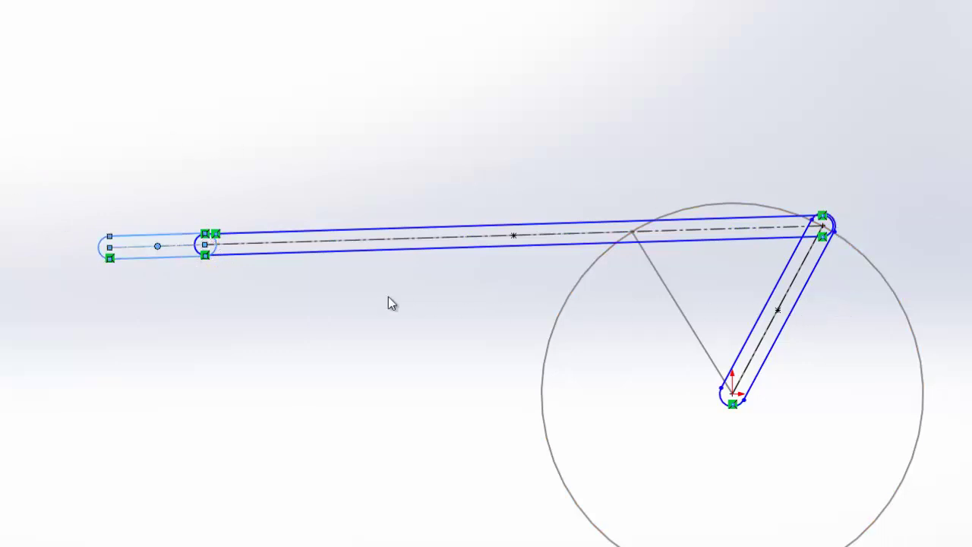
# Create a separate sketch block from each of the three slots: the rocker, the long coupler and the short crank
pyautogui.scroll(-1, 405, 297)
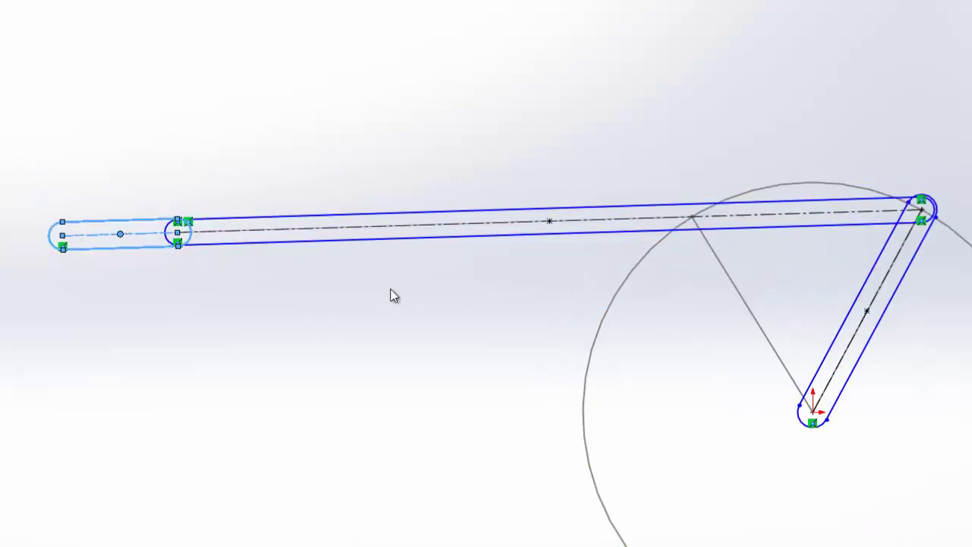
pyautogui.click(873, 344)
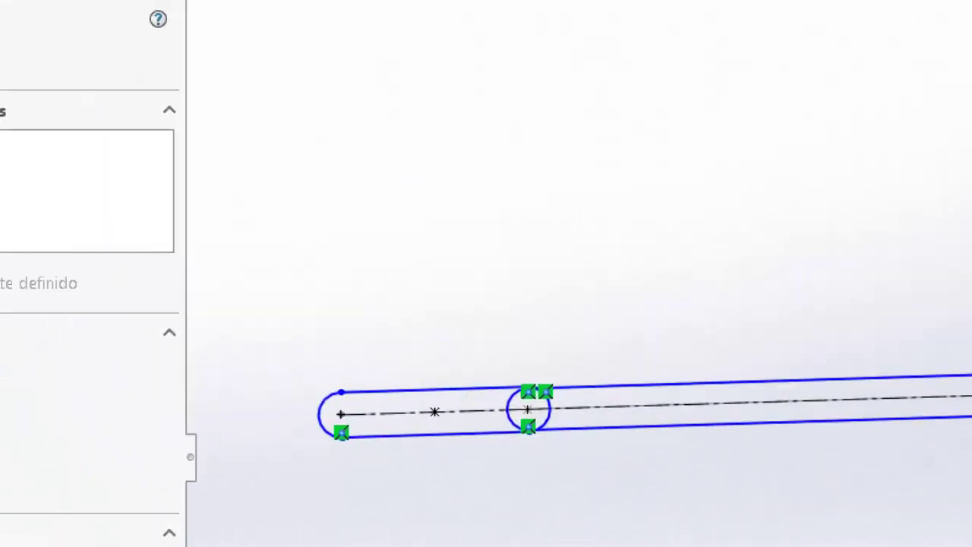
pyautogui.click(843, 209)
pyautogui.click(69, 195)
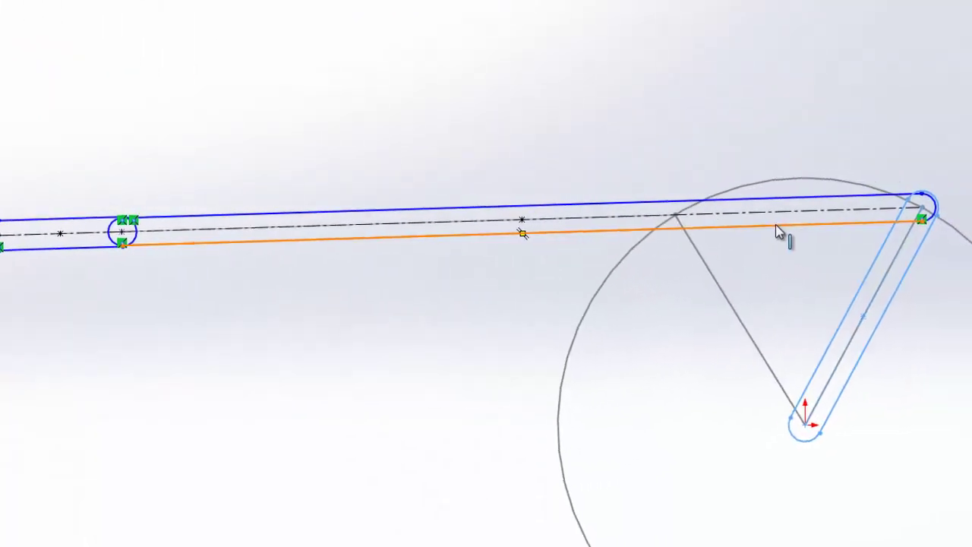
pyautogui.click(775, 226)
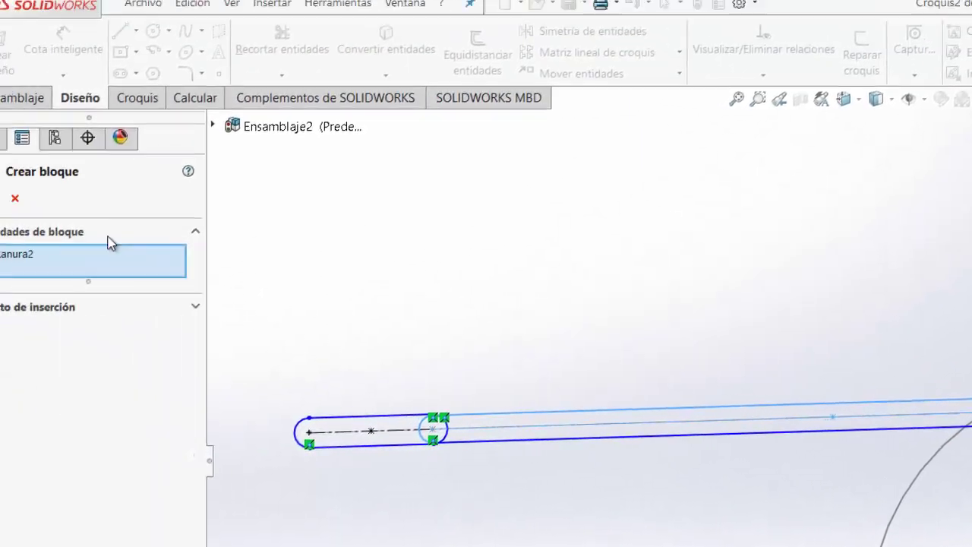
pyautogui.click(19, 214)
pyautogui.click(374, 466)
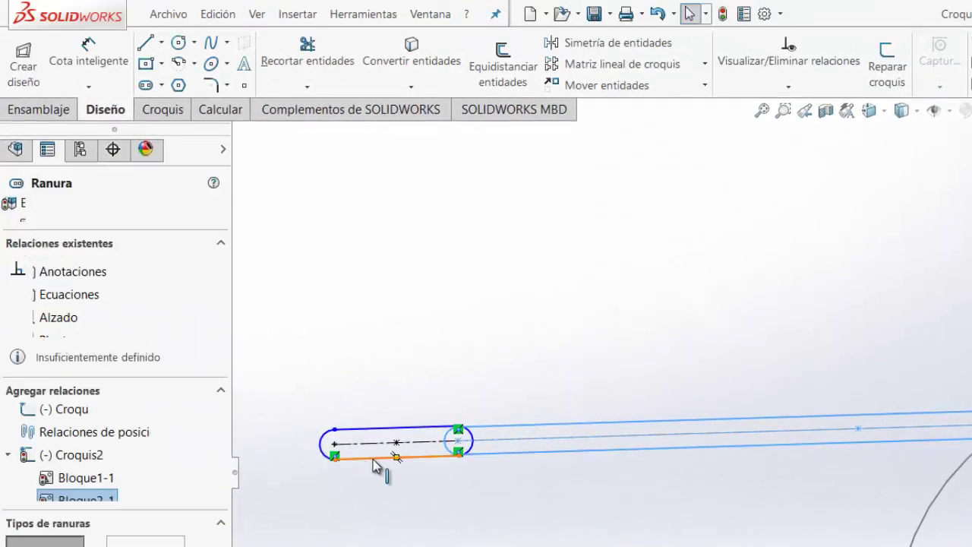
pyautogui.click(457, 411)
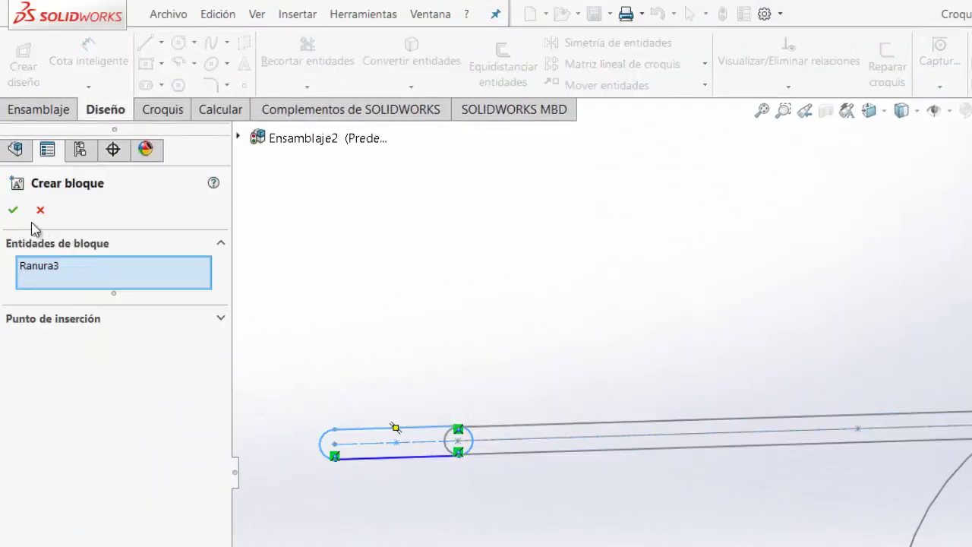
pyautogui.click(15, 213)
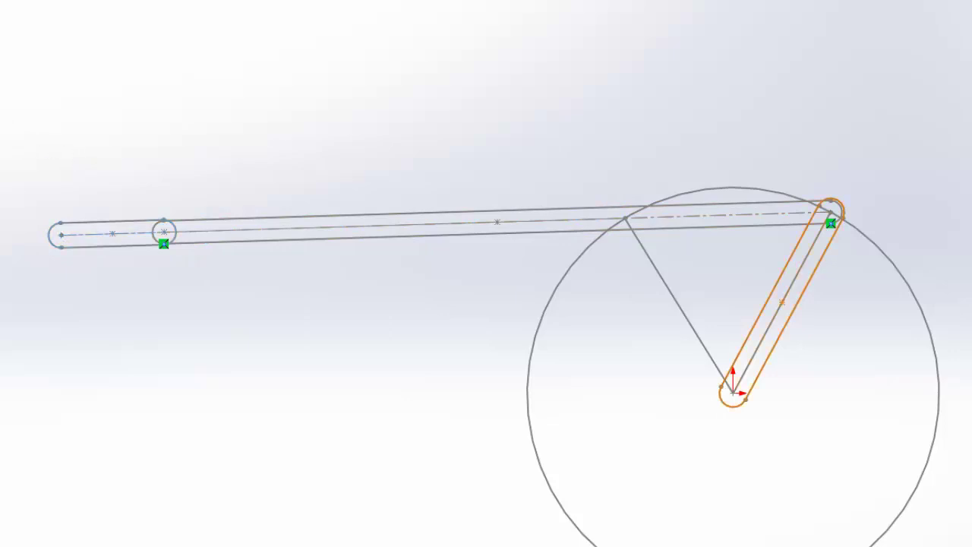
# Select the three slot blocks in the second sketch and create a layout (Crear diseño) in the assembly
pyautogui.click(112, 244)
pyautogui.keyDown('ctrl'); pyautogui.click(116, 271); pyautogui.keyUp('ctrl')
pyautogui.keyDown('ctrl'); pyautogui.click(112, 290); pyautogui.keyUp('ctrl')
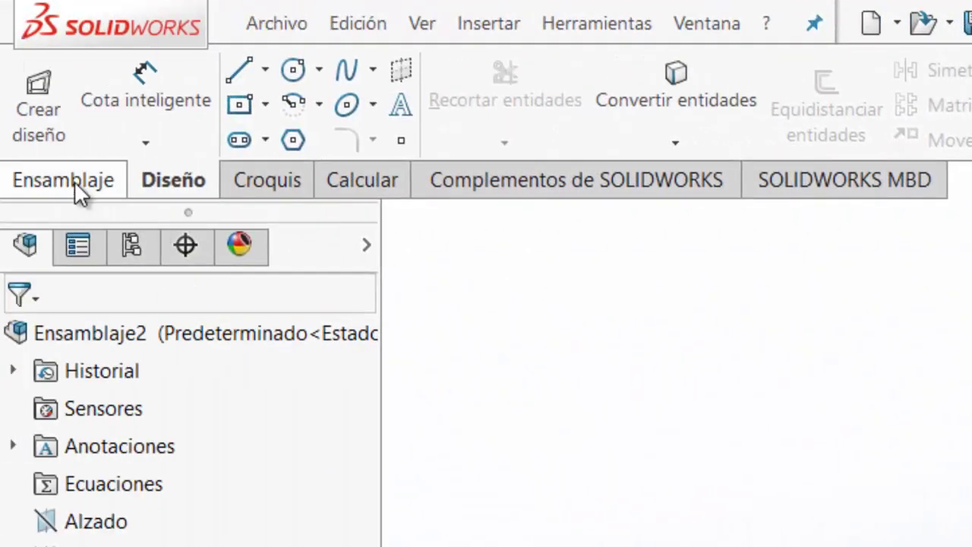
pyautogui.click(40, 116)
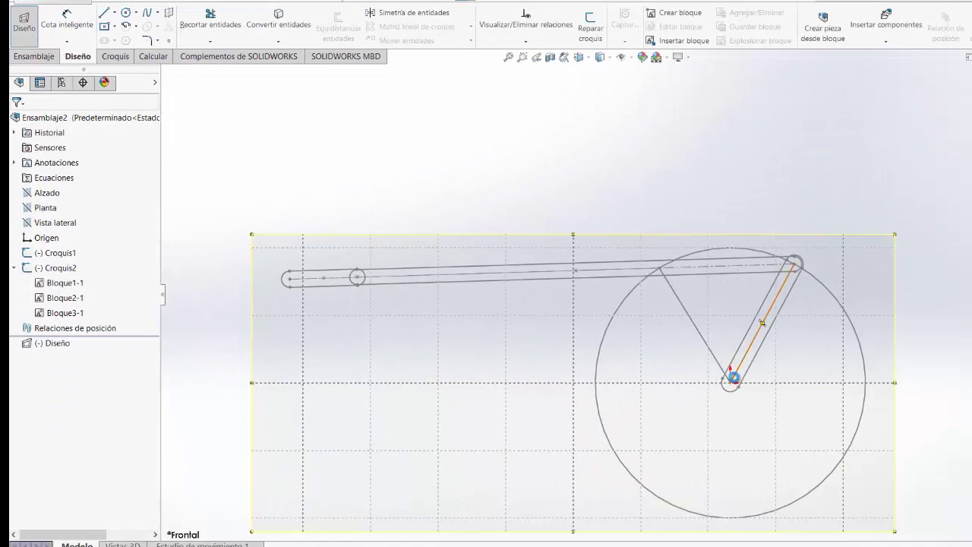
# Paste the three blocks into the layout and fix the rocker's lower end point and the crank's left end point
pyautogui.hotkey('ctrl', 'v')
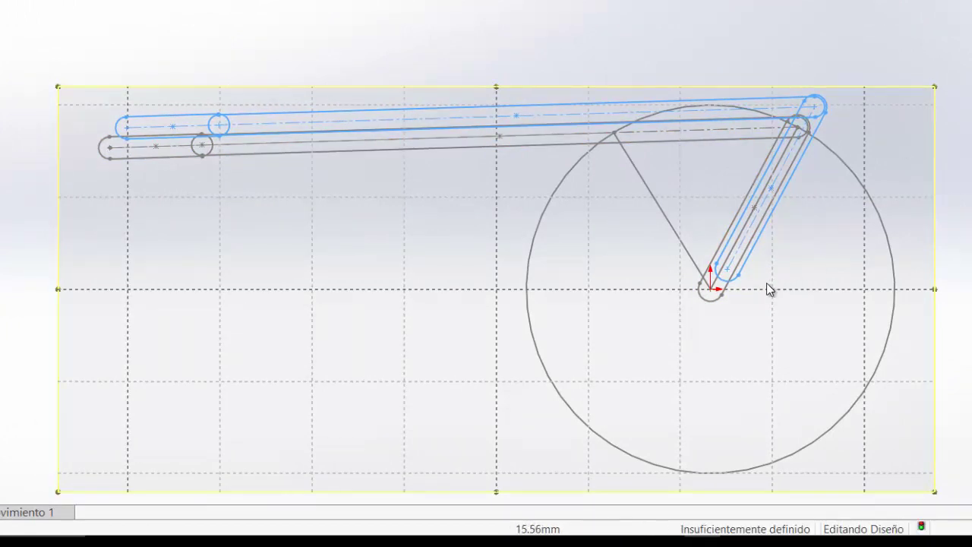
pyautogui.click(727, 272)
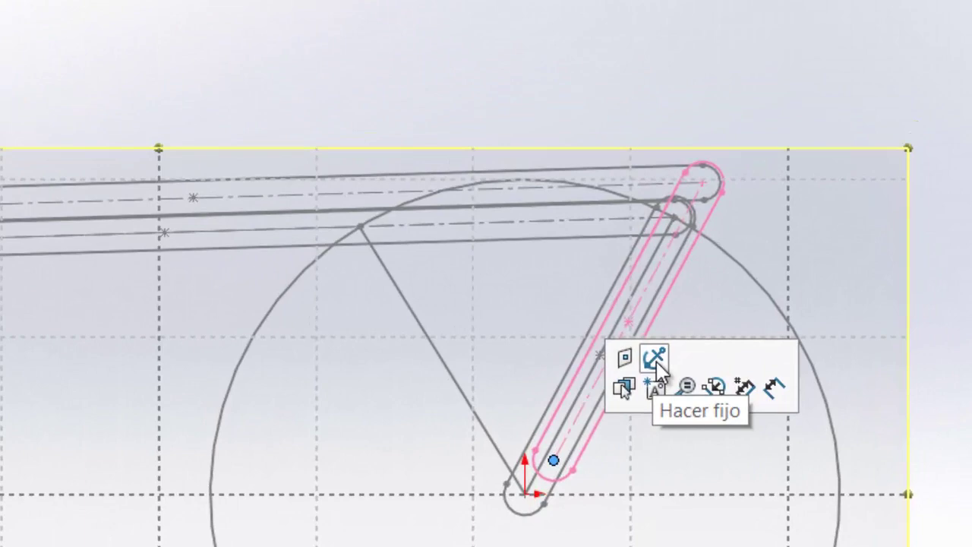
pyautogui.click(656, 363)
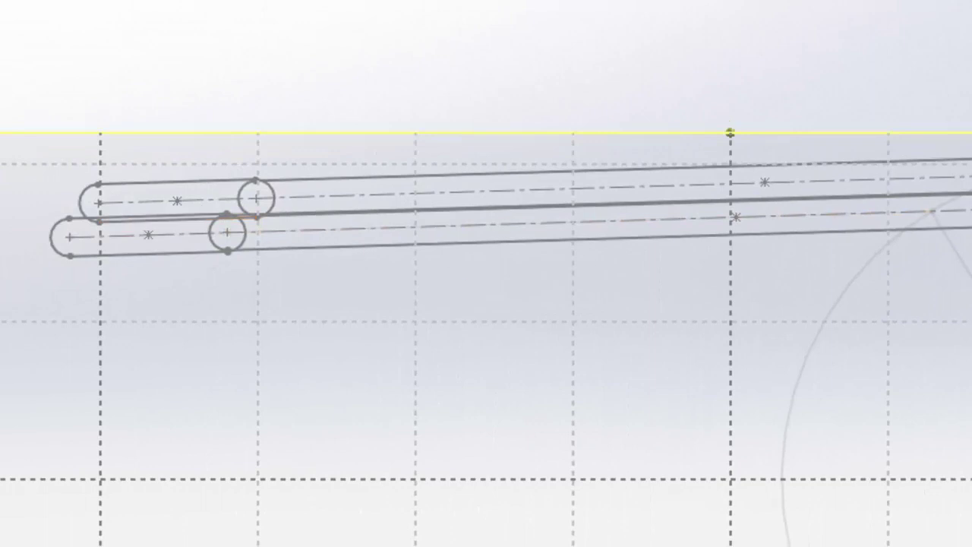
pyautogui.click(98, 203)
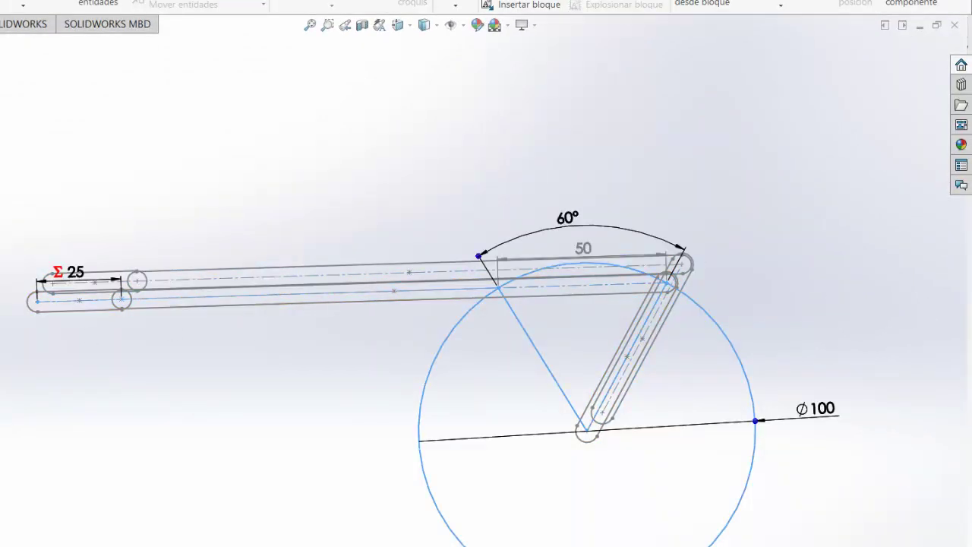
# Hide the sketches Croquis1 and Croquis2 so only the layout blocks are displayed
pyautogui.click(66, 230)
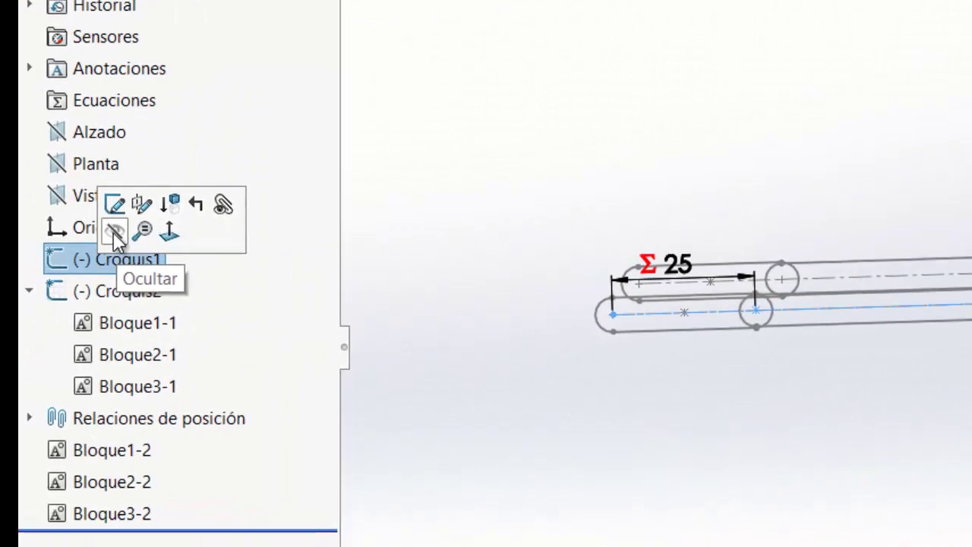
pyautogui.click(102, 291)
pyautogui.click(112, 259)
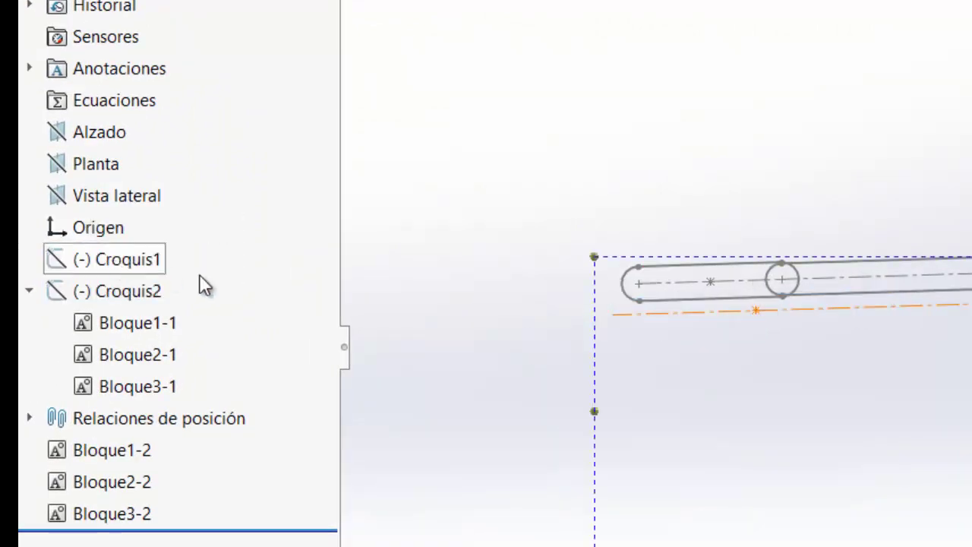
pyautogui.click(713, 172)
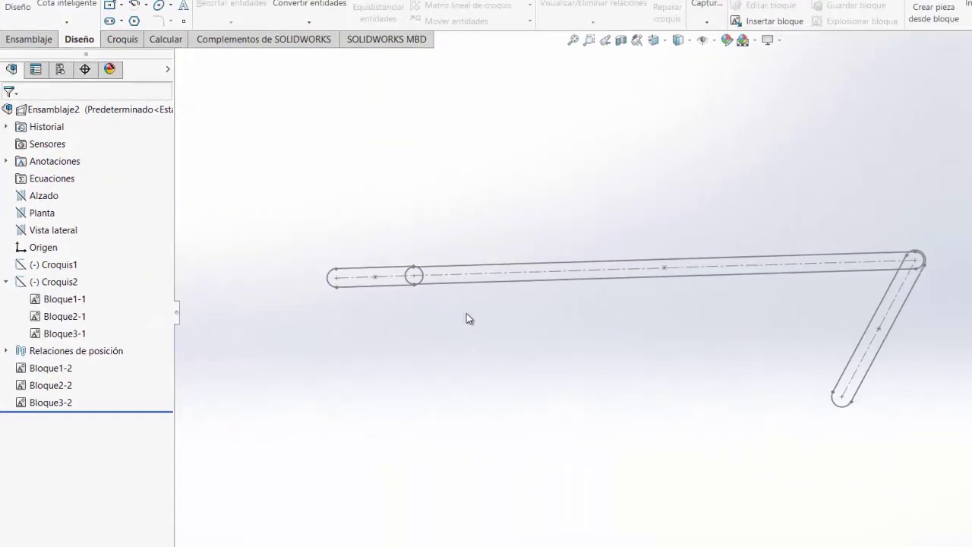
# Swing the joint between crank and coupler to check the linkage's motion, and show Croquis1 again
pyautogui.moveTo(414, 278); pyautogui.dragTo(414, 321)
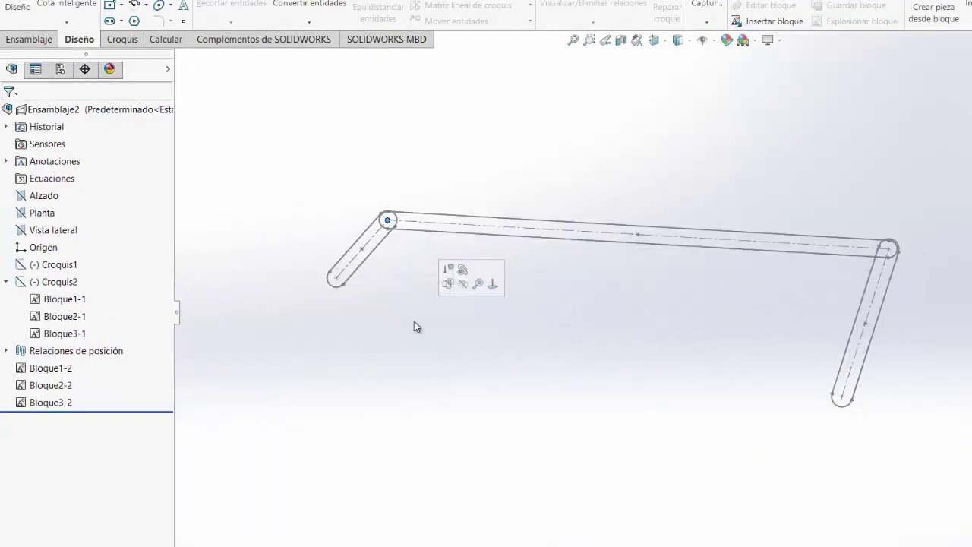
pyautogui.click(47, 267)
pyautogui.click(54, 244)
pyautogui.click(529, 375)
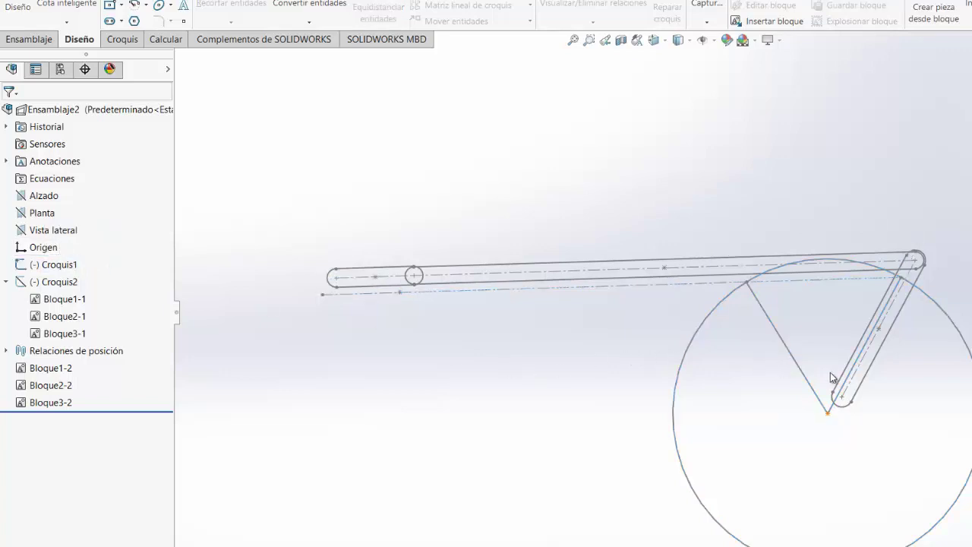
pyautogui.scroll(-2, 830, 372)
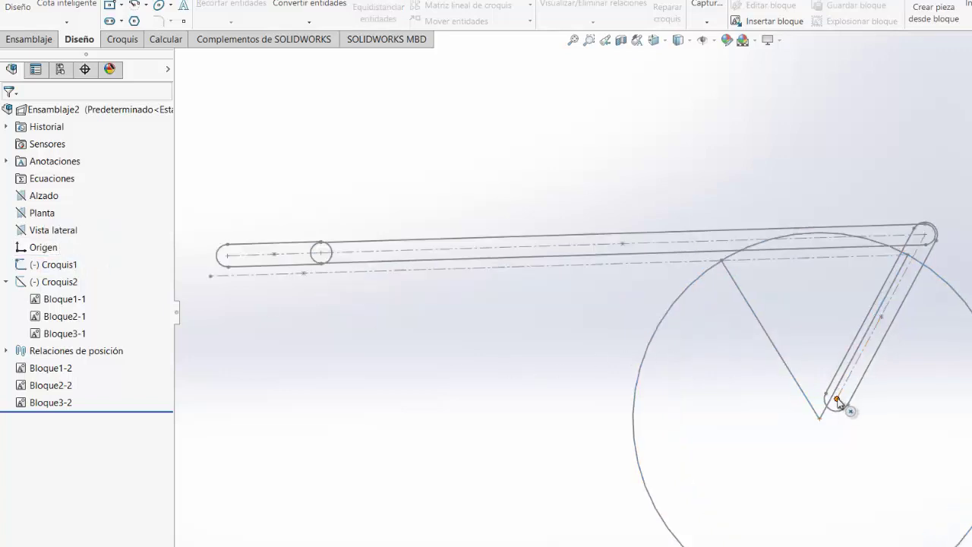
pyautogui.moveTo(322, 257)
pyautogui.mouseDown()
pyautogui.moveTo(271, 226)
pyautogui.moveTo(201, 267)
pyautogui.moveTo(254, 293)
pyautogui.moveTo(304, 278)
pyautogui.moveTo(303, 245)
pyautogui.moveTo(306, 261)
pyautogui.moveTo(286, 235)
pyautogui.moveTo(186, 164)
pyautogui.moveTo(219, 268)
pyautogui.moveTo(262, 278)
pyautogui.moveTo(233, 288)
pyautogui.moveTo(296, 238)
pyautogui.moveTo(236, 285)
pyautogui.moveTo(263, 232)
pyautogui.mouseUp()
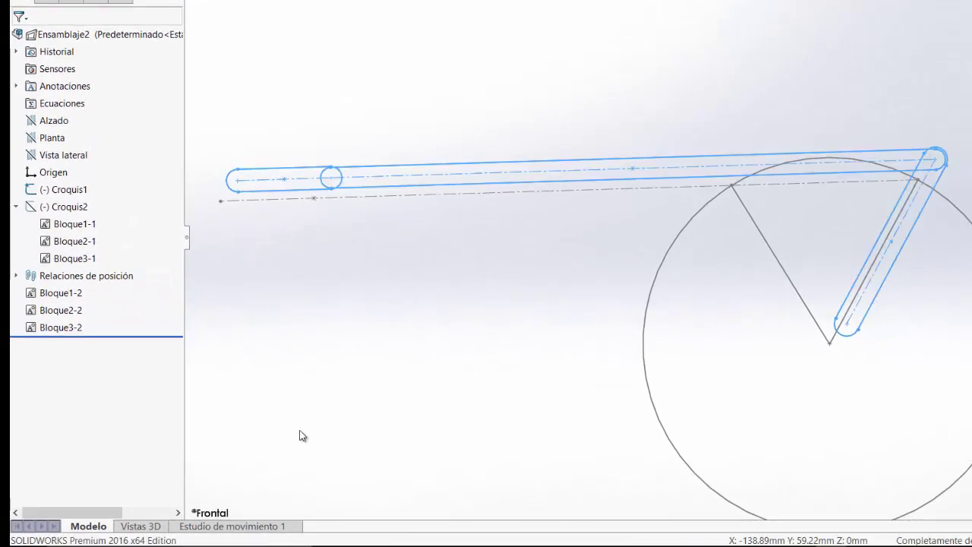
pyautogui.scroll(1, 610, 283)
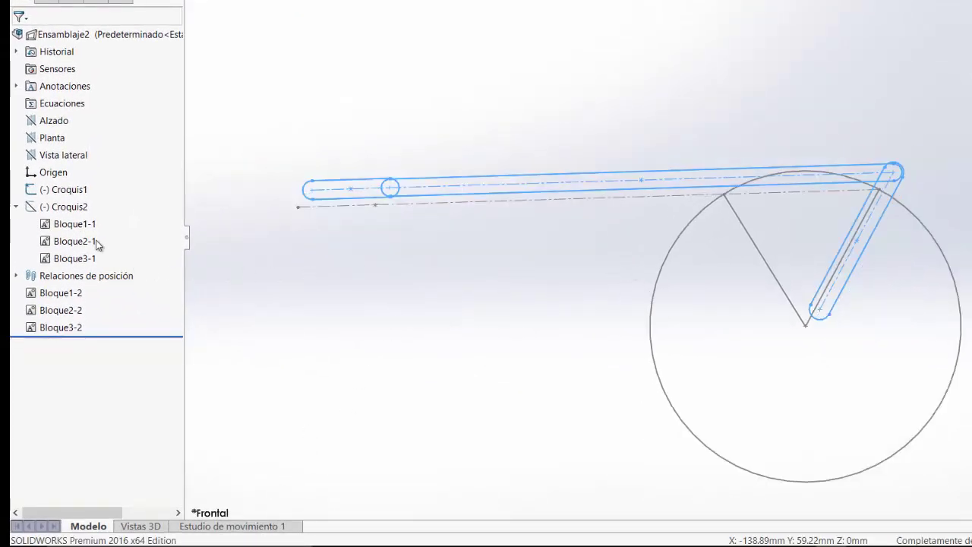
# Set up the motion study as a motion analysis (Análisis de movimiento) with a duration of 2 seconds
pyautogui.click(261, 525)
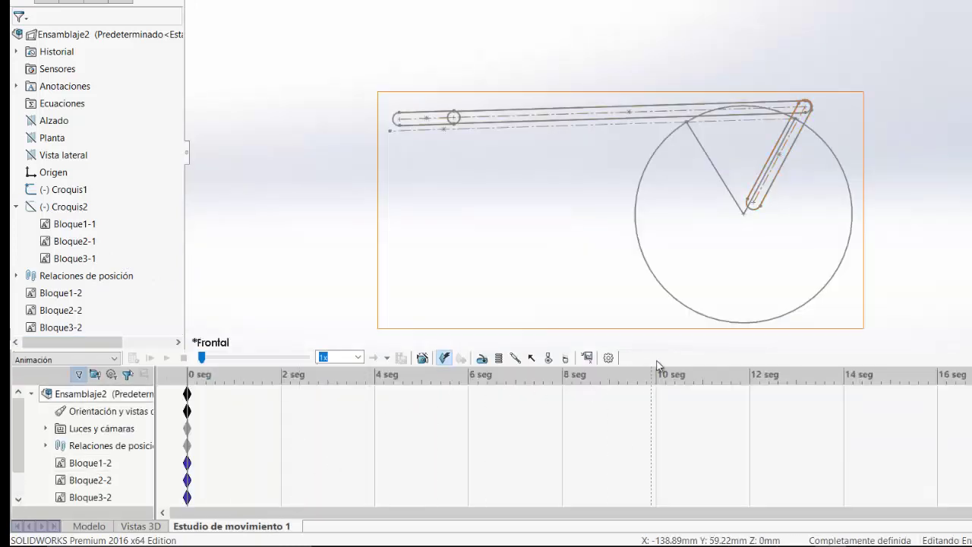
pyautogui.click(114, 358)
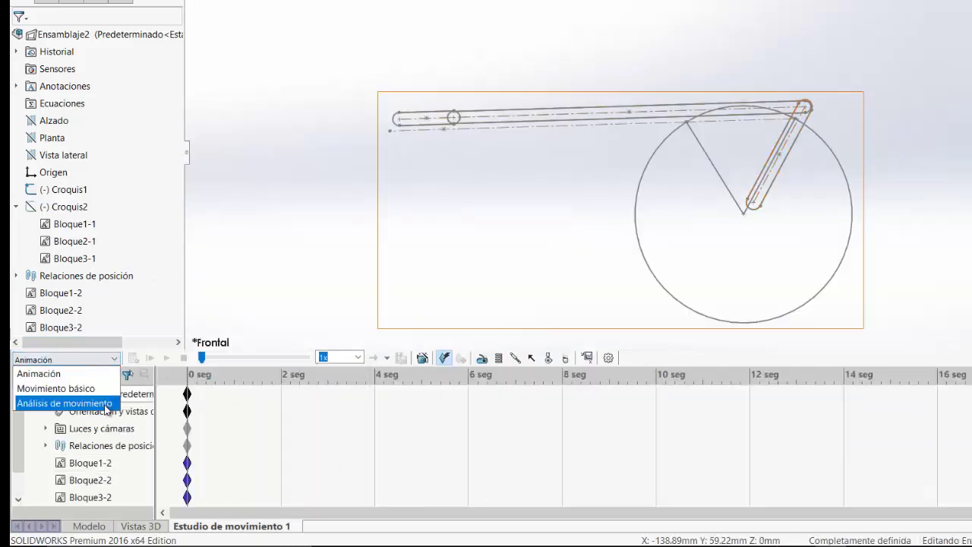
pyautogui.click(106, 403)
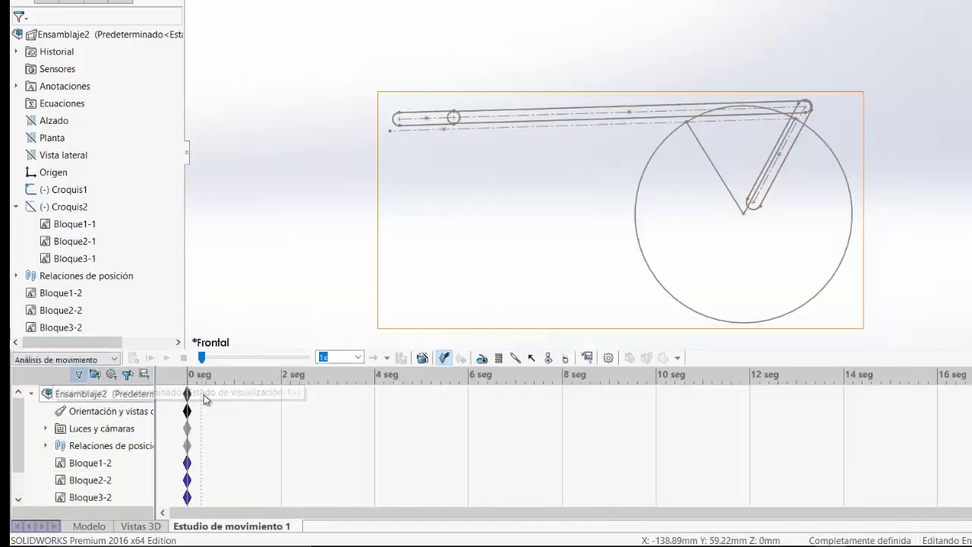
pyautogui.moveTo(189, 395); pyautogui.dragTo(281, 393)
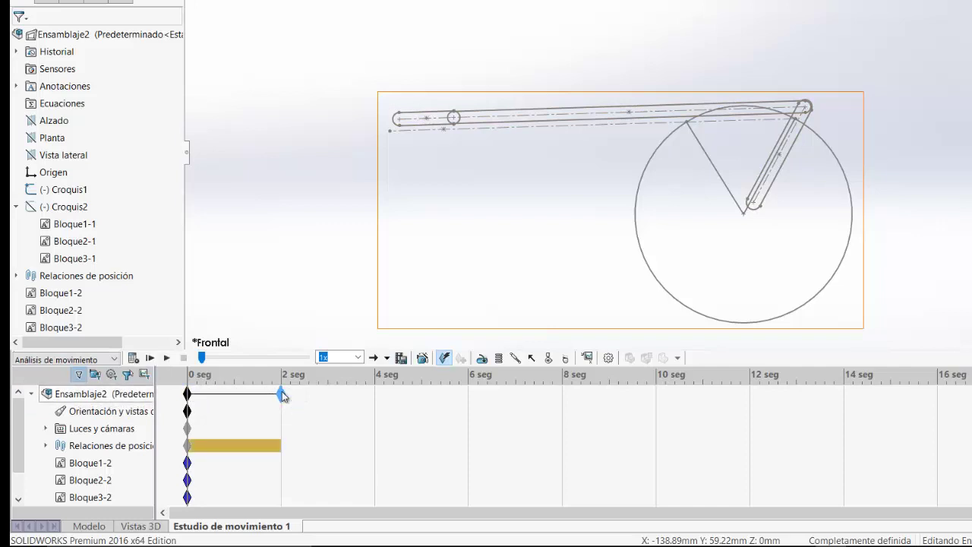
# Disable view key playback for the study and apply motion analysis properties with 250 frames per second
pyautogui.rightClick(114, 411)
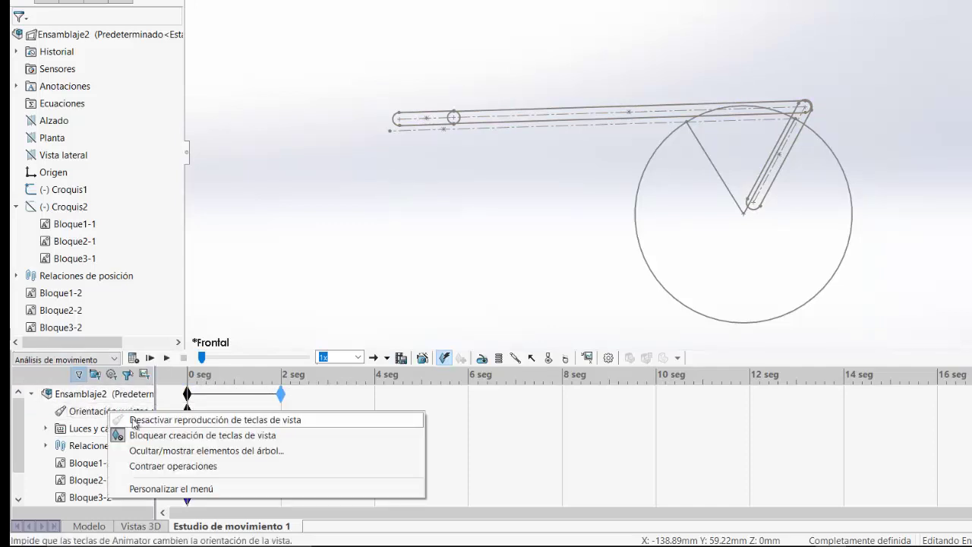
pyautogui.click(133, 421)
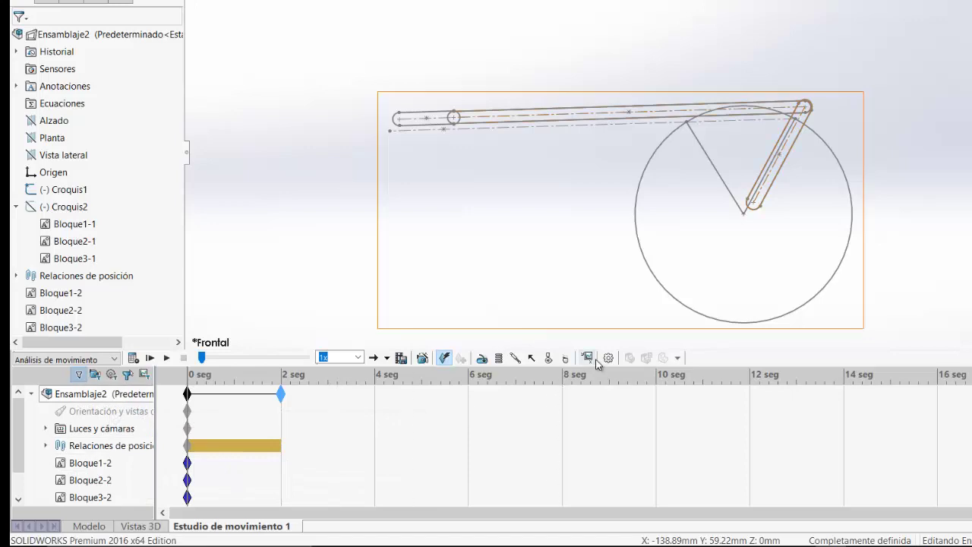
pyautogui.click(607, 358)
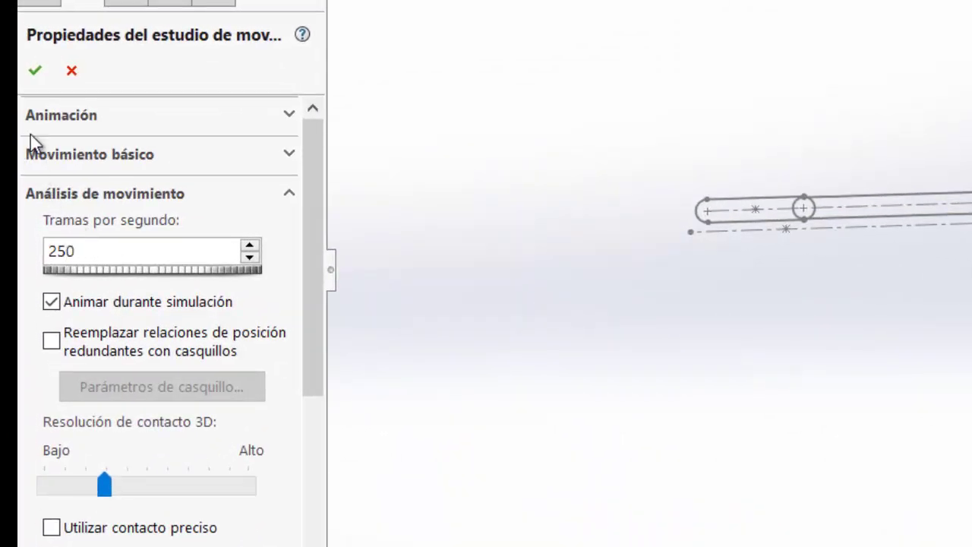
pyautogui.click(43, 75)
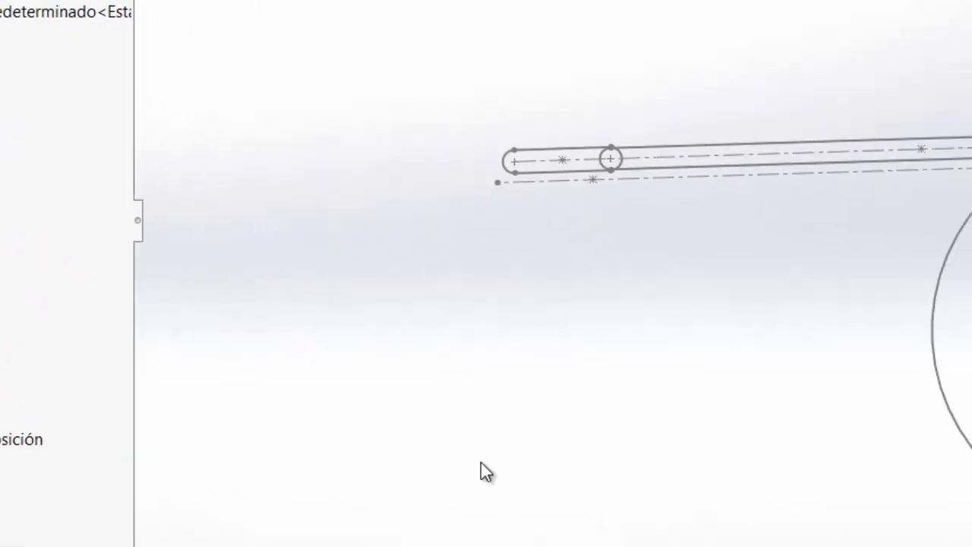
# Add a rotary motor at the crank's left end point with a constant speed of 10 RPM
pyautogui.click(278, 486)
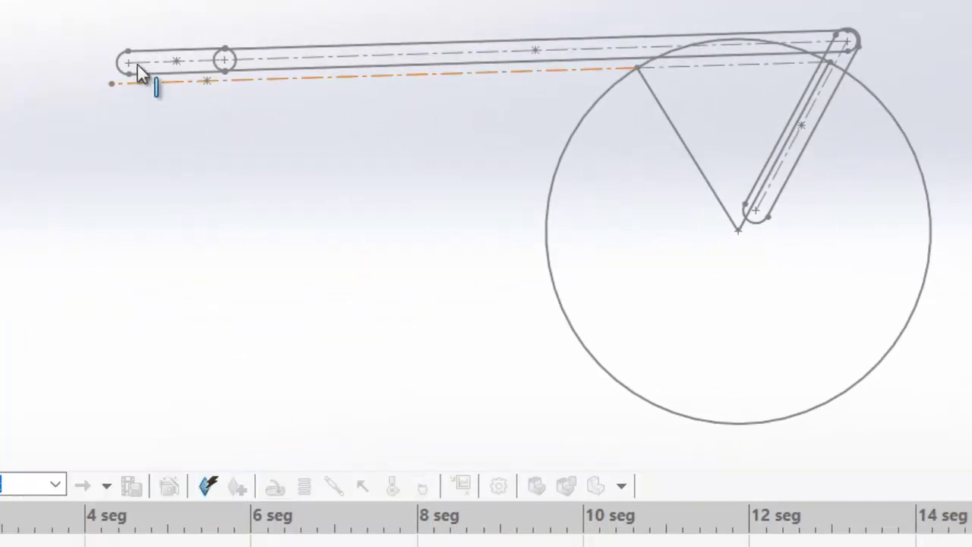
pyautogui.click(129, 63)
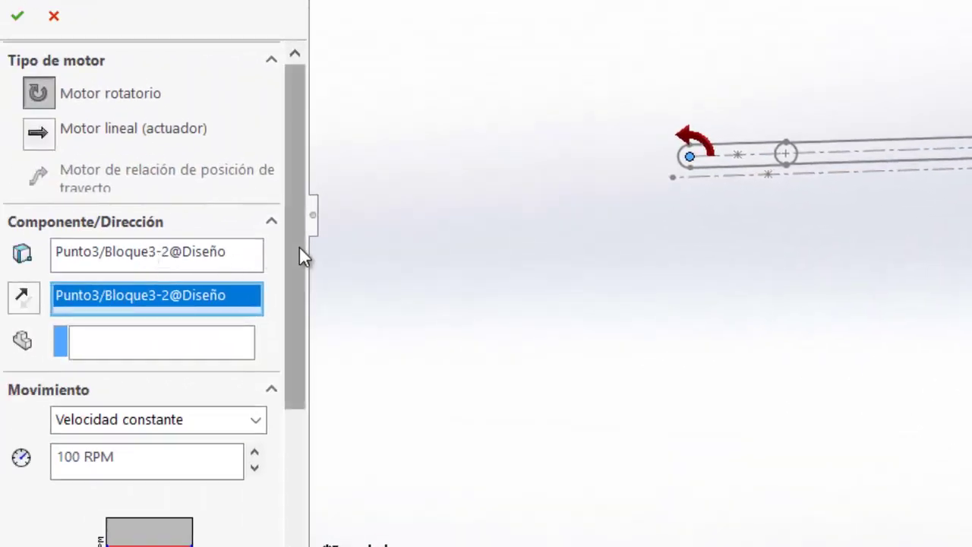
pyautogui.scroll(-5, 26, 304)
pyautogui.moveTo(81, 265); pyautogui.dragTo(53, 273)
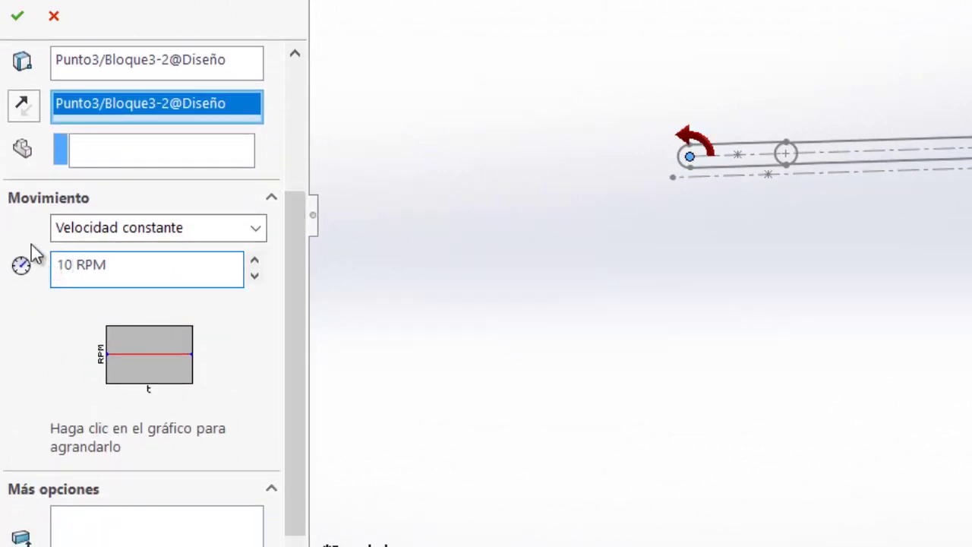
pyautogui.write('10')
pyautogui.click(18, 15)
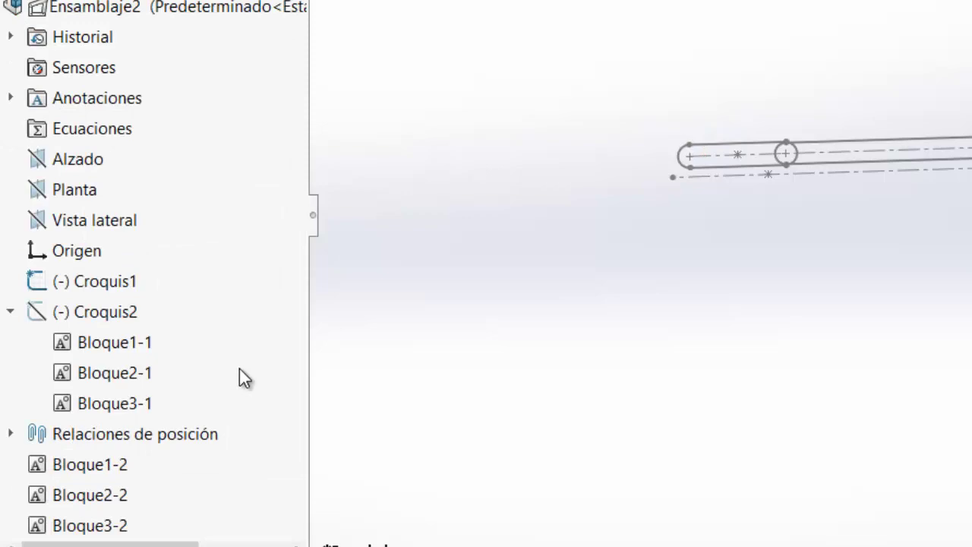
# Calculate the motion study and return the timeline to 0 seconds
pyautogui.click(188, 539)
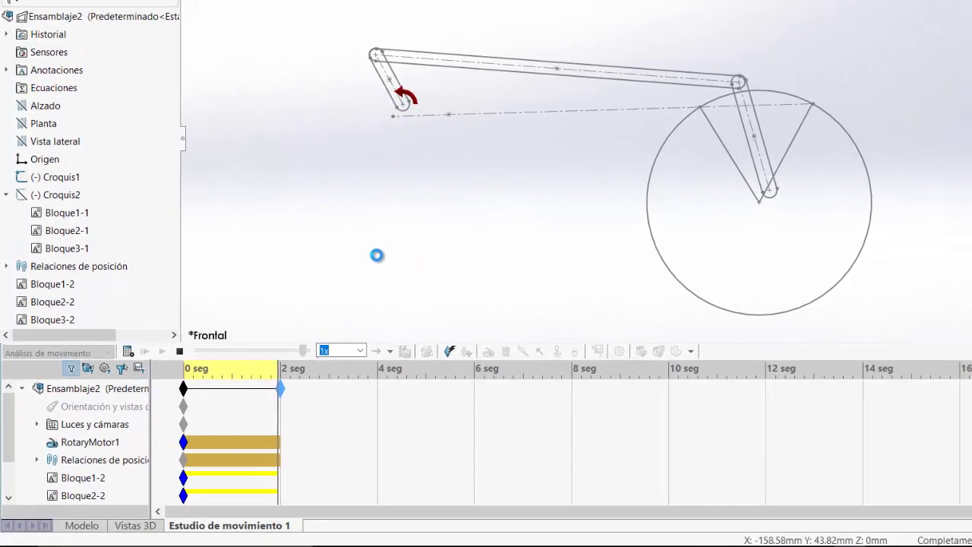
pyautogui.moveTo(281, 409); pyautogui.dragTo(183, 405)
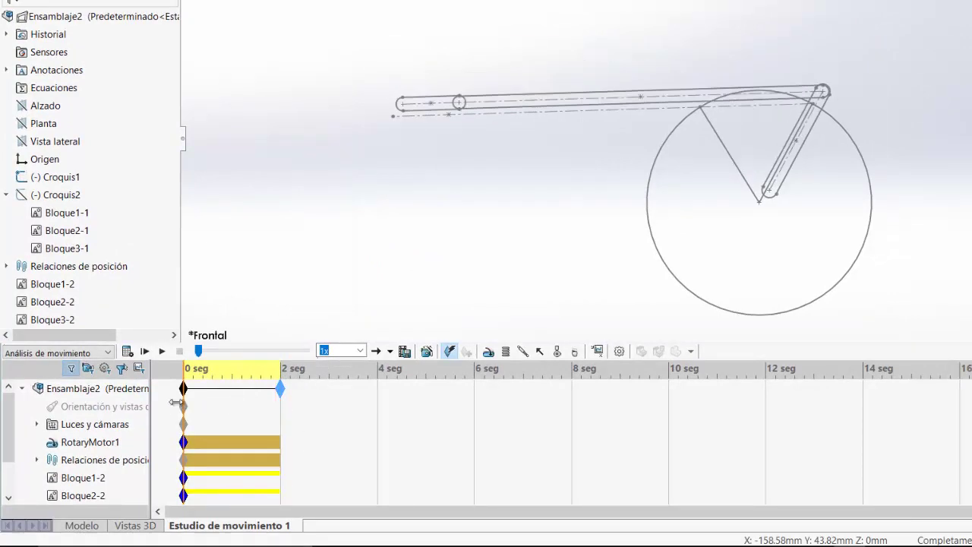
# Create a results plot of the angular displacement magnitude over time for the rocker block's side line
pyautogui.click(594, 351)
pyautogui.click(132, 67)
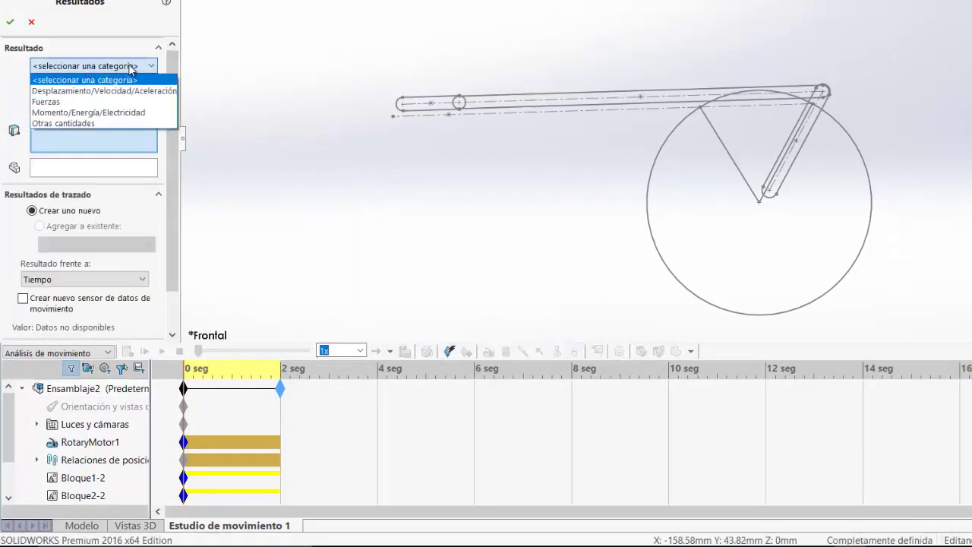
pyautogui.click(104, 90)
pyautogui.click(114, 86)
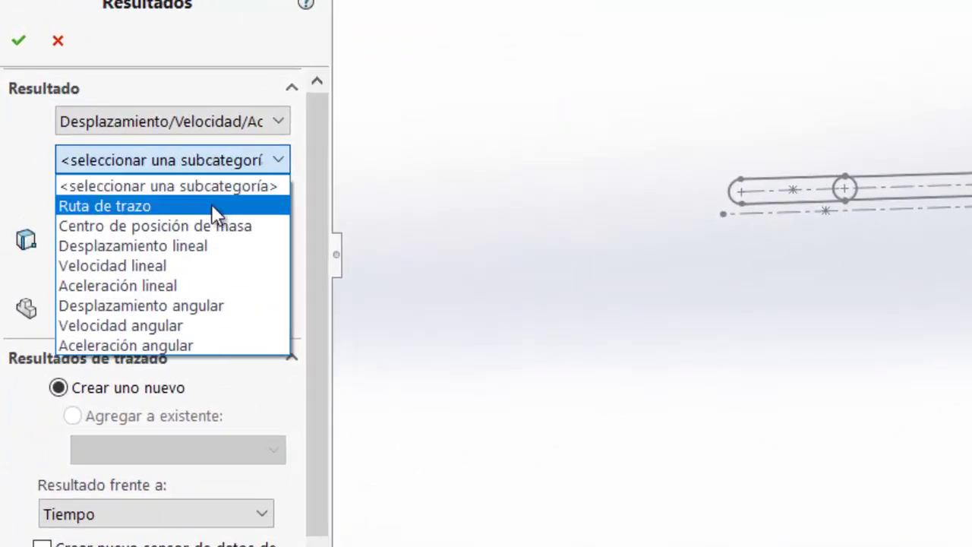
pyautogui.click(202, 305)
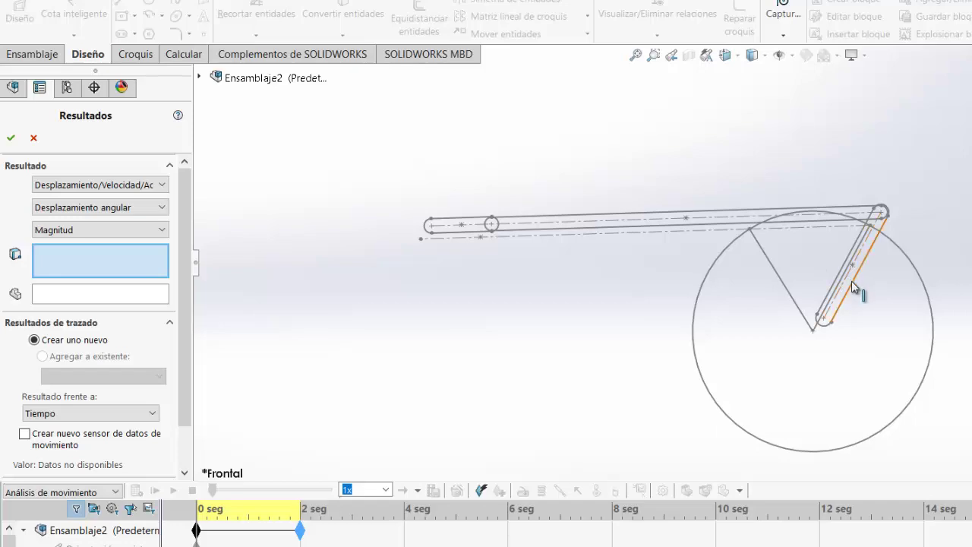
pyautogui.click(852, 286)
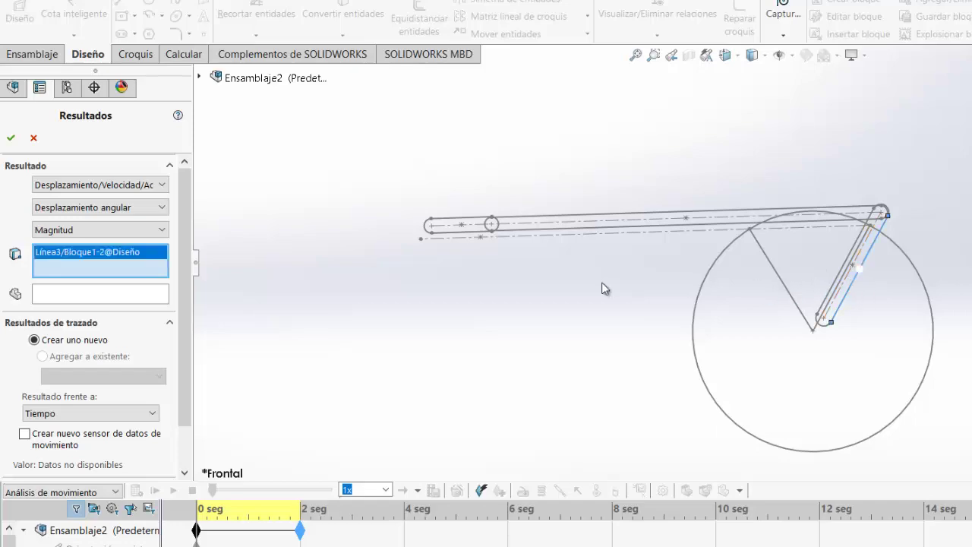
pyautogui.click(10, 138)
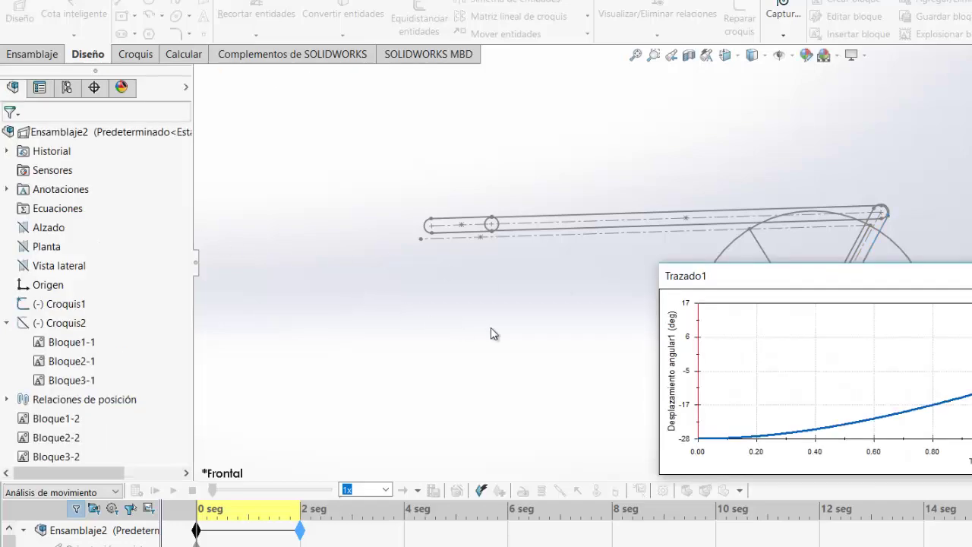
# Move the angular displacement plot aside and play the motion study from the start
pyautogui.moveTo(823, 278); pyautogui.dragTo(738, 303)
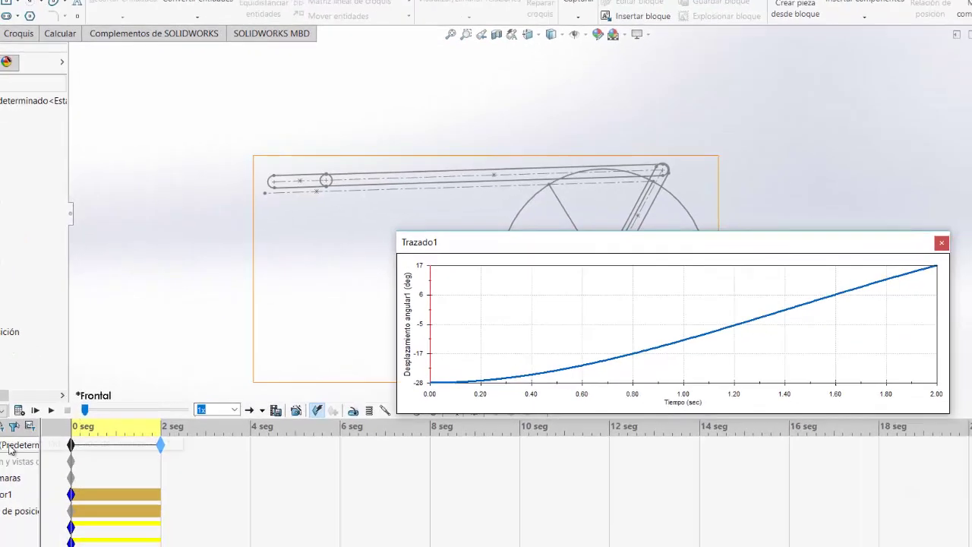
pyautogui.click(36, 411)
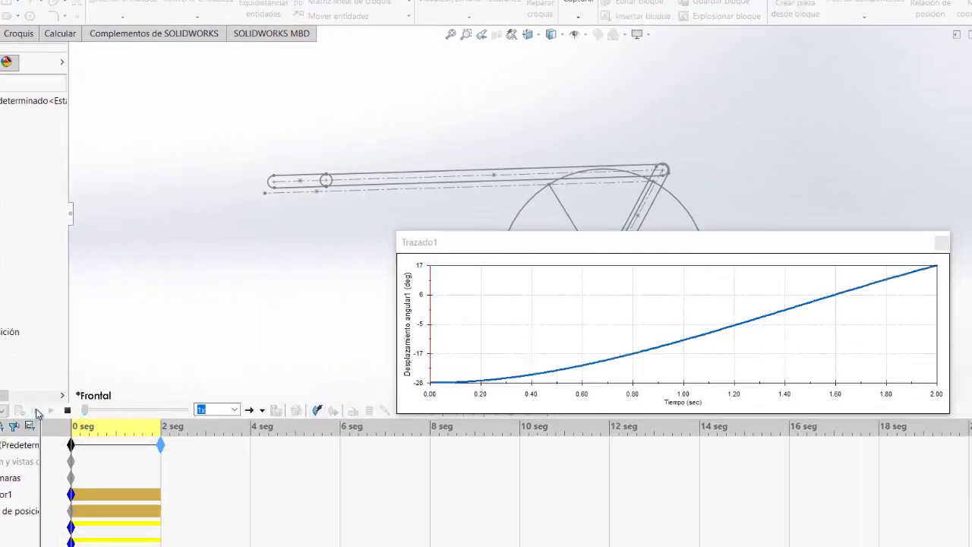